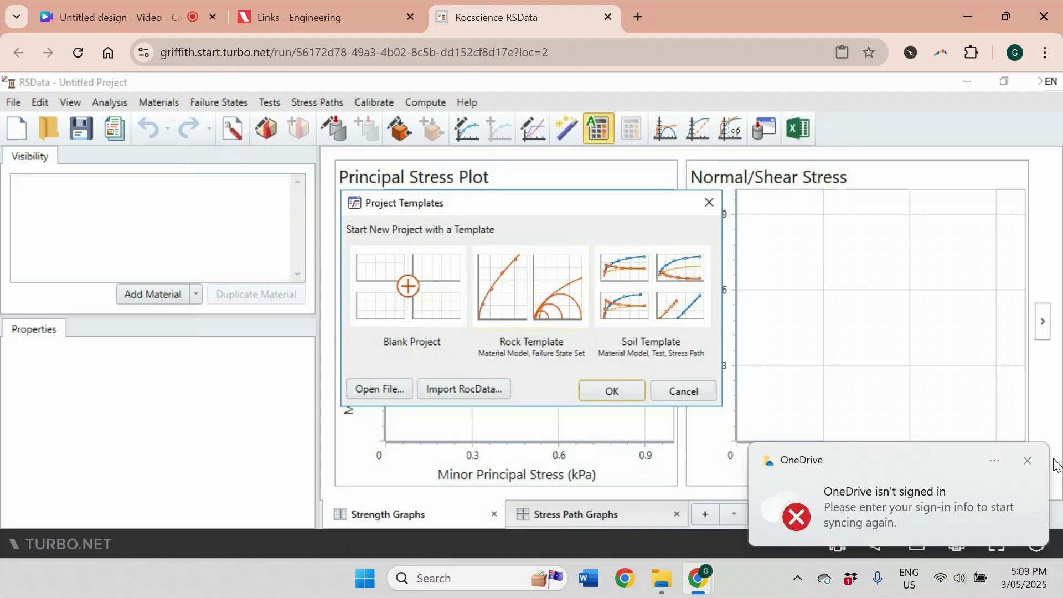
Step: Dismiss the OneDrive notice and pick the Rock Template for the new project
{"action": "left_click", "coordinate": [1028, 461]}
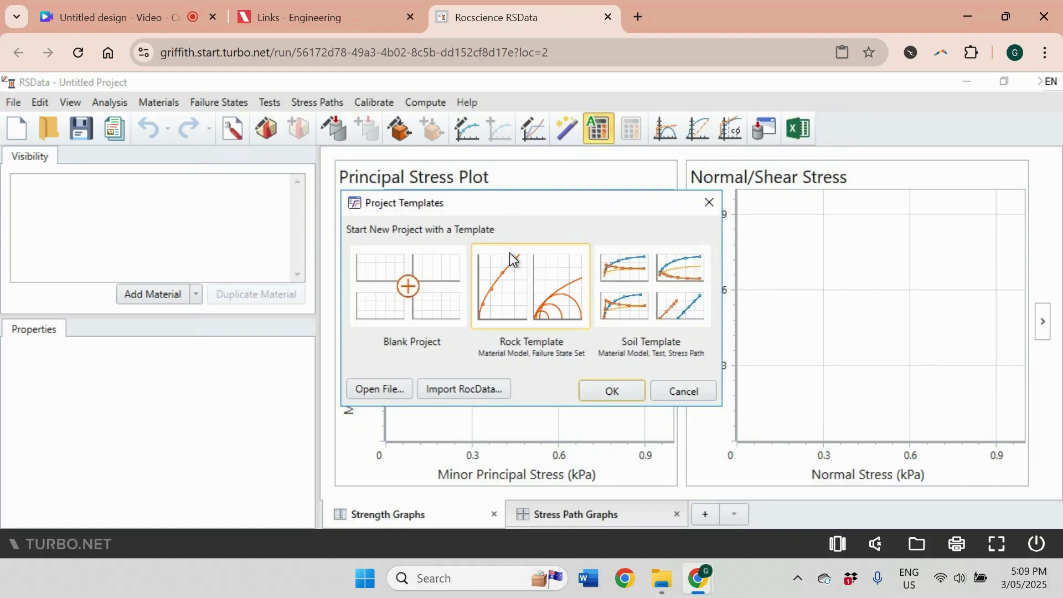
{"action": "left_click", "coordinate": [524, 282]}
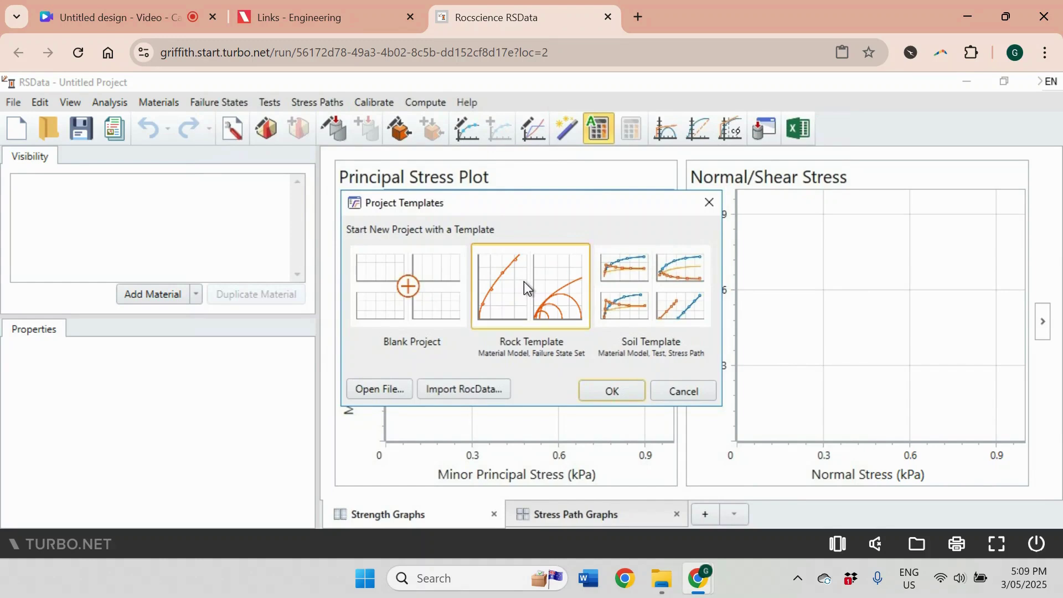
Step: Create the Rock Template project and show State 1's data, keeping Triaxial Test as test type
{"action": "left_click", "coordinate": [612, 392]}
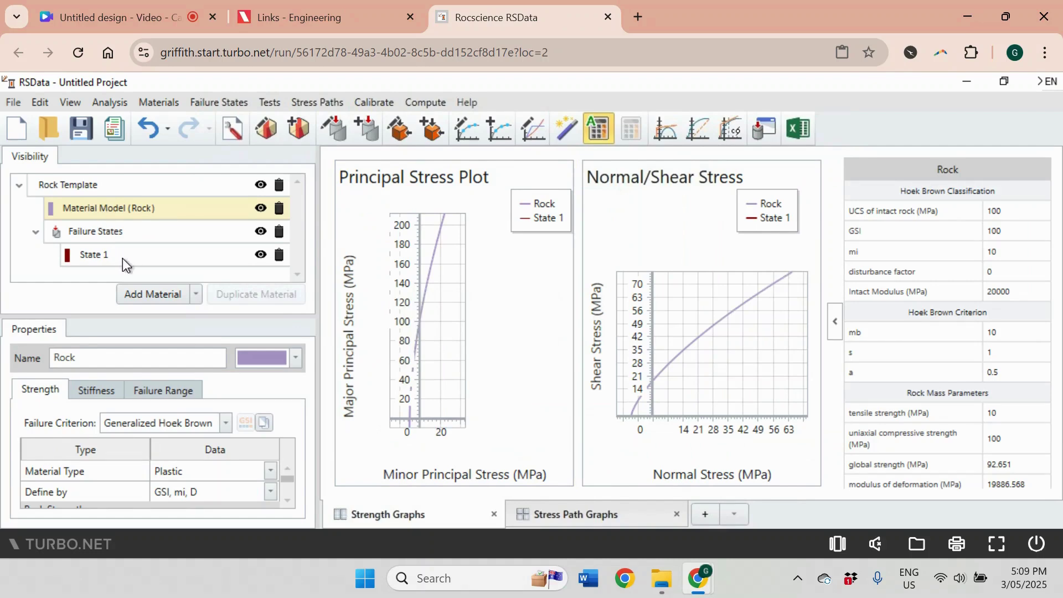
{"action": "left_click", "coordinate": [100, 255]}
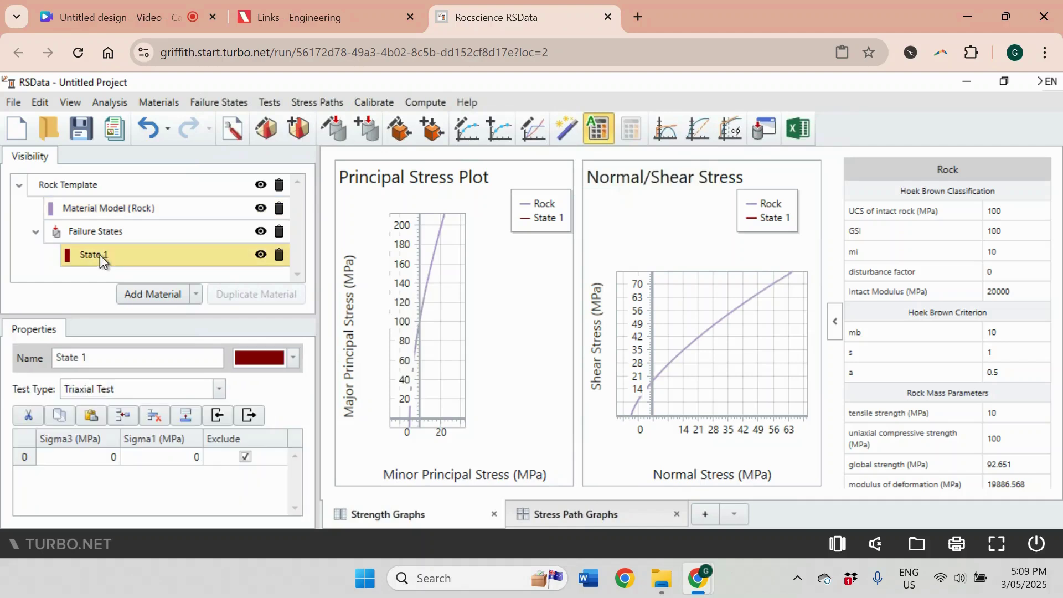
{"action": "left_click", "coordinate": [218, 388]}
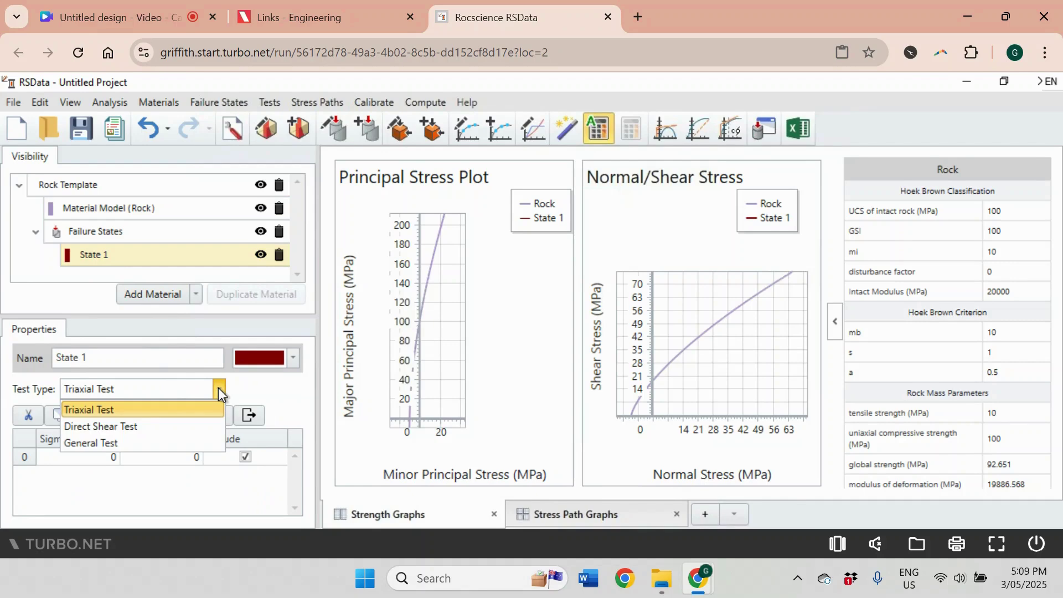
{"action": "left_click", "coordinate": [218, 387]}
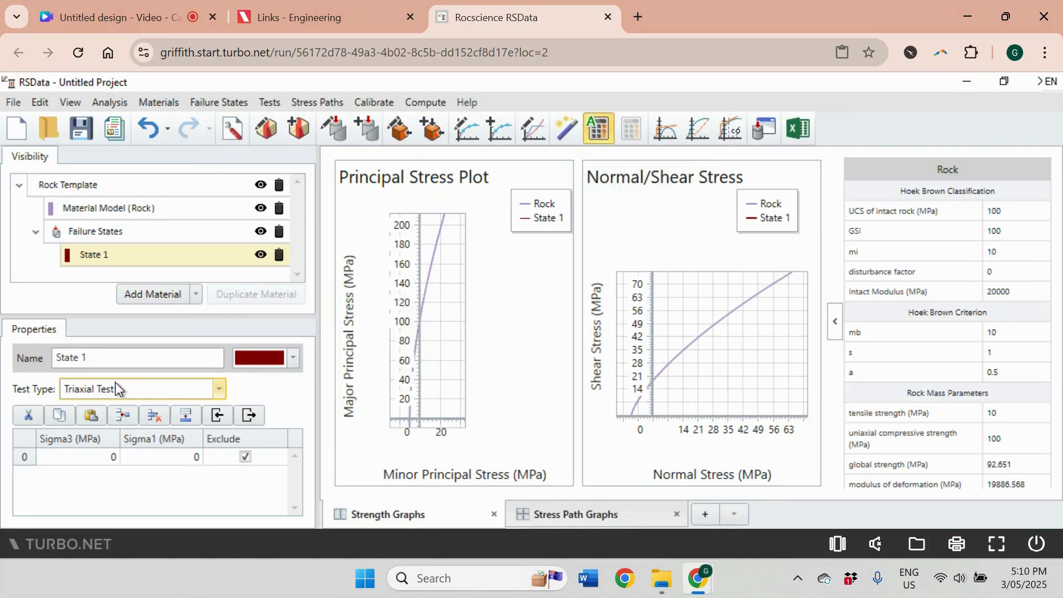
Step: Insert three data rows, then enter row 0 σ1 78 and row 1 σ3 5
{"action": "left_click", "coordinate": [128, 419]}
{"action": "left_click", "coordinate": [127, 419]}
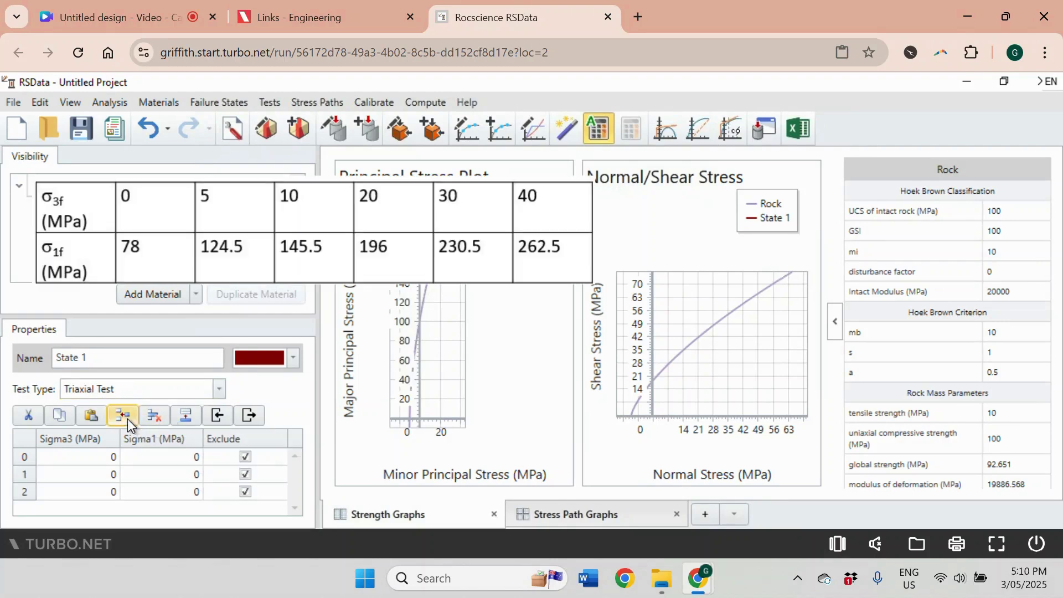
{"action": "left_click", "coordinate": [129, 419]}
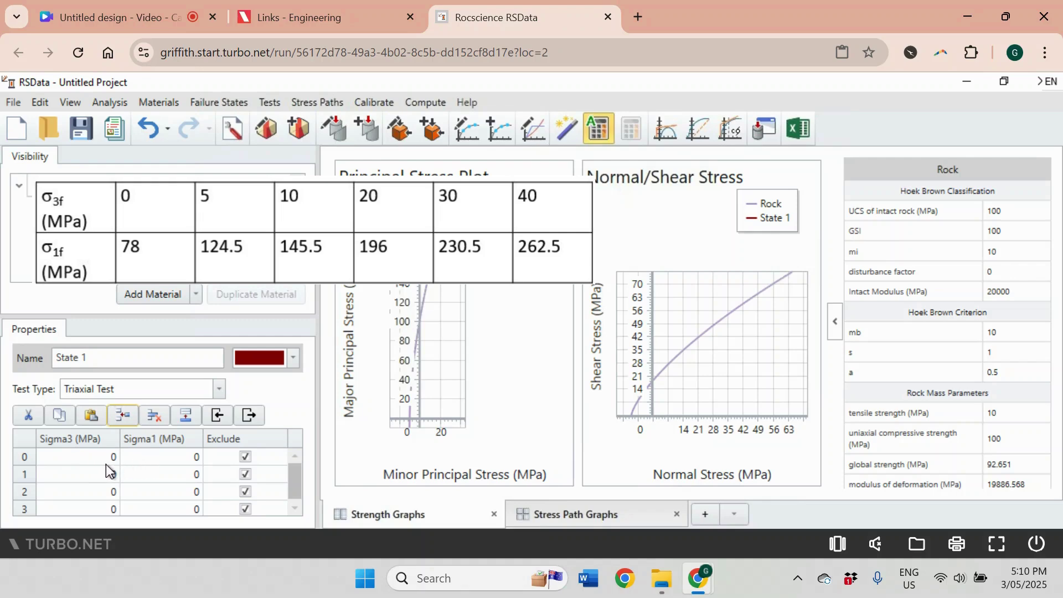
{"action": "left_click", "coordinate": [137, 456]}
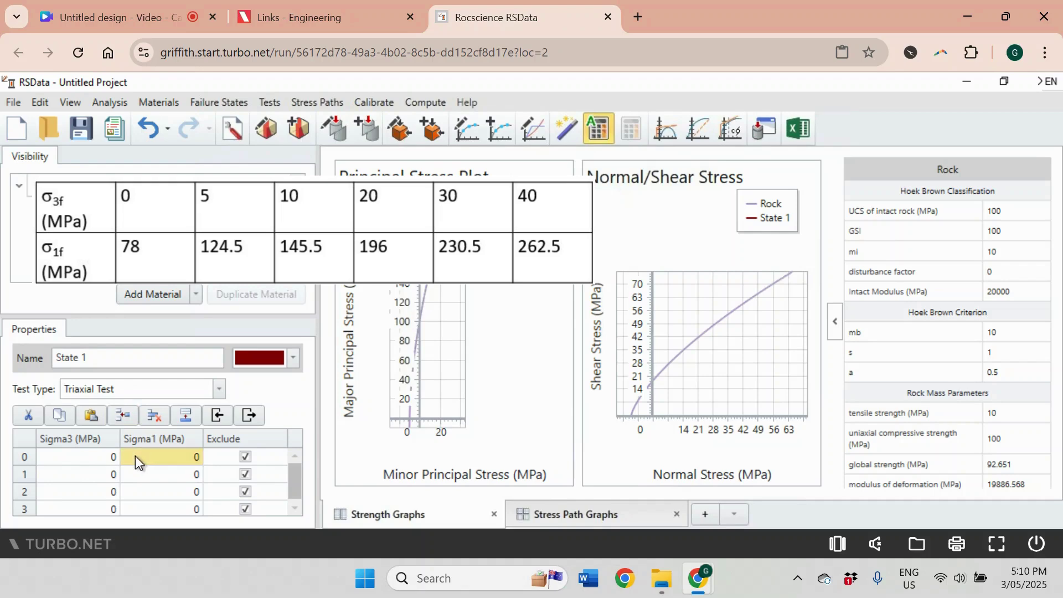
{"action": "type", "text": "7"}
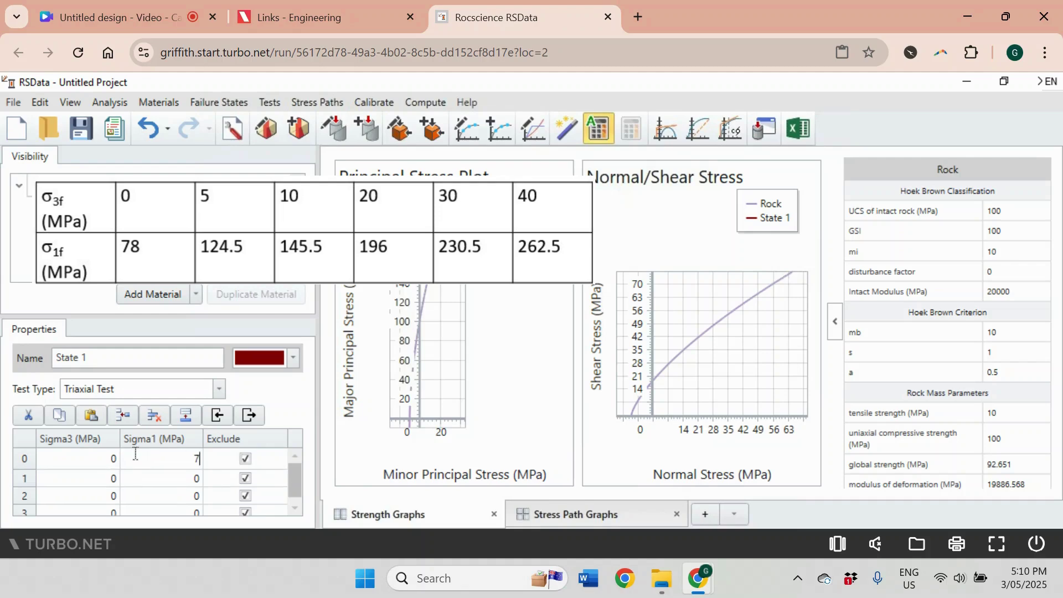
{"action": "type", "text": "8"}
{"action": "left_click", "coordinate": [99, 481]}
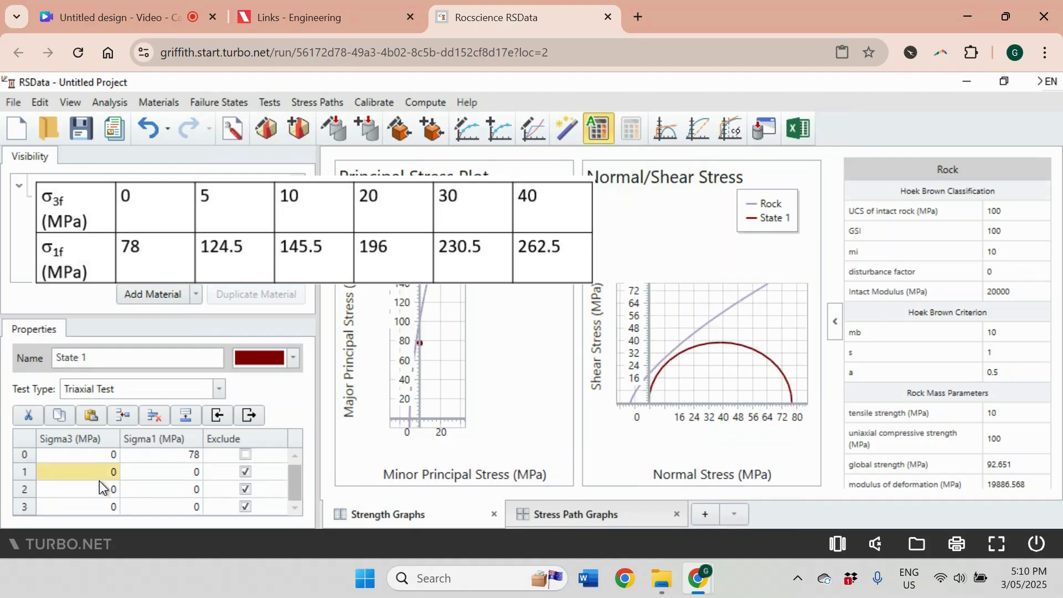
{"action": "type", "text": "5"}
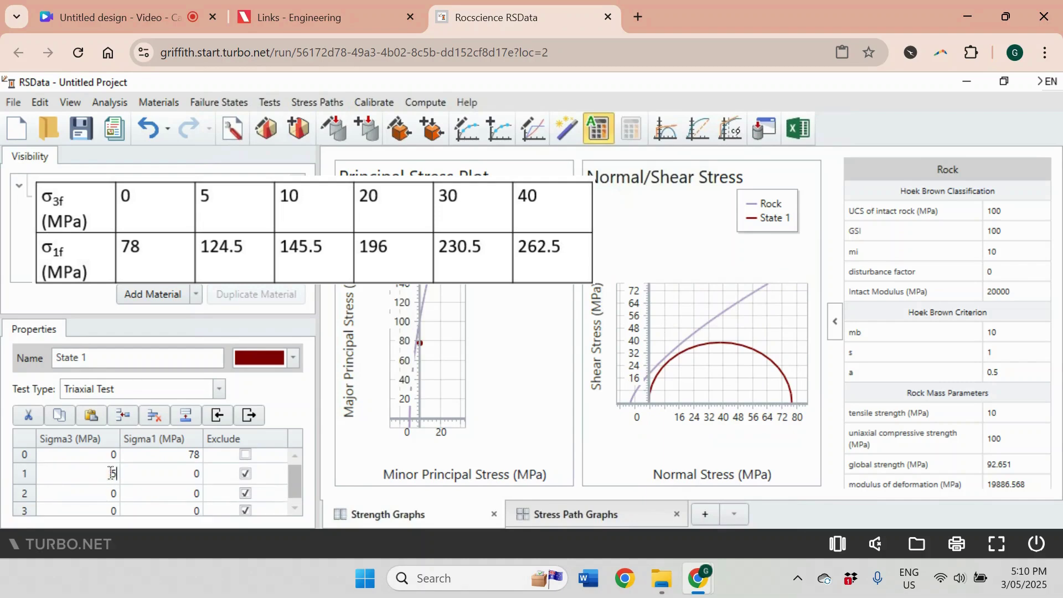
{"action": "left_click", "coordinate": [155, 476]}
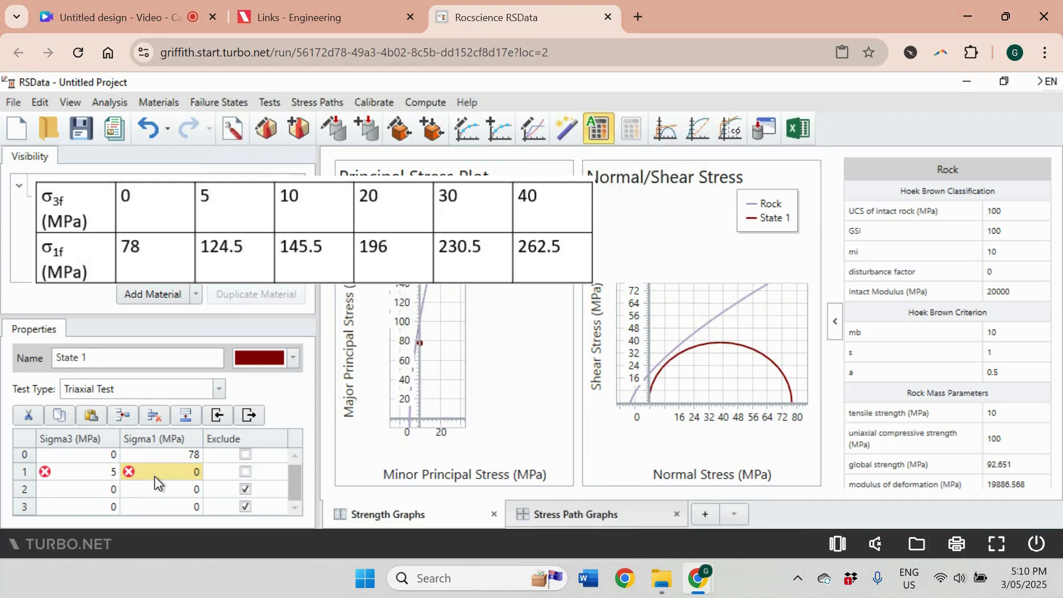
{"action": "type", "text": "12"}
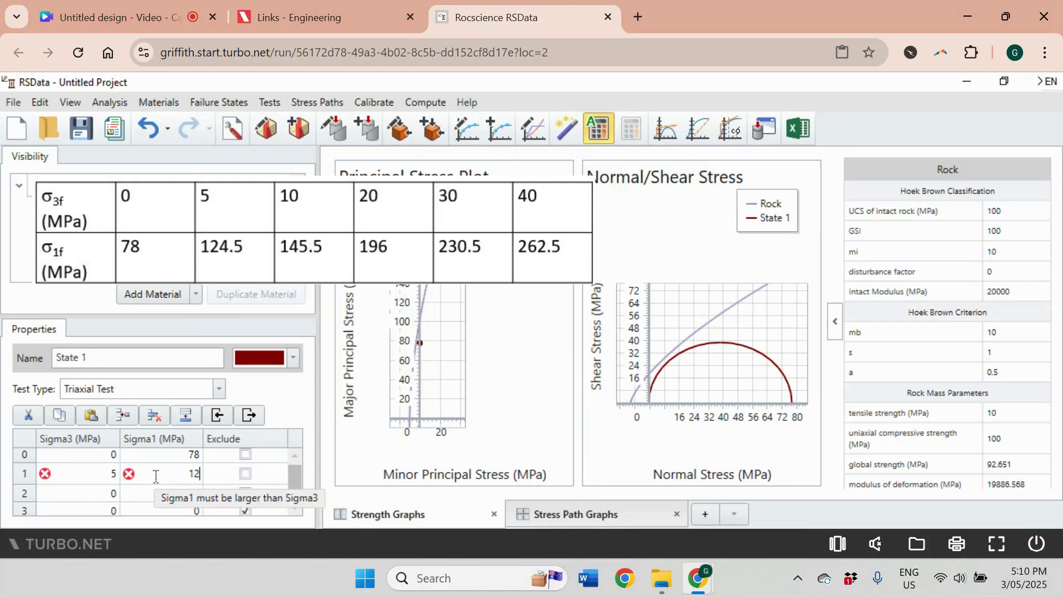
{"action": "type", "text": "4."}
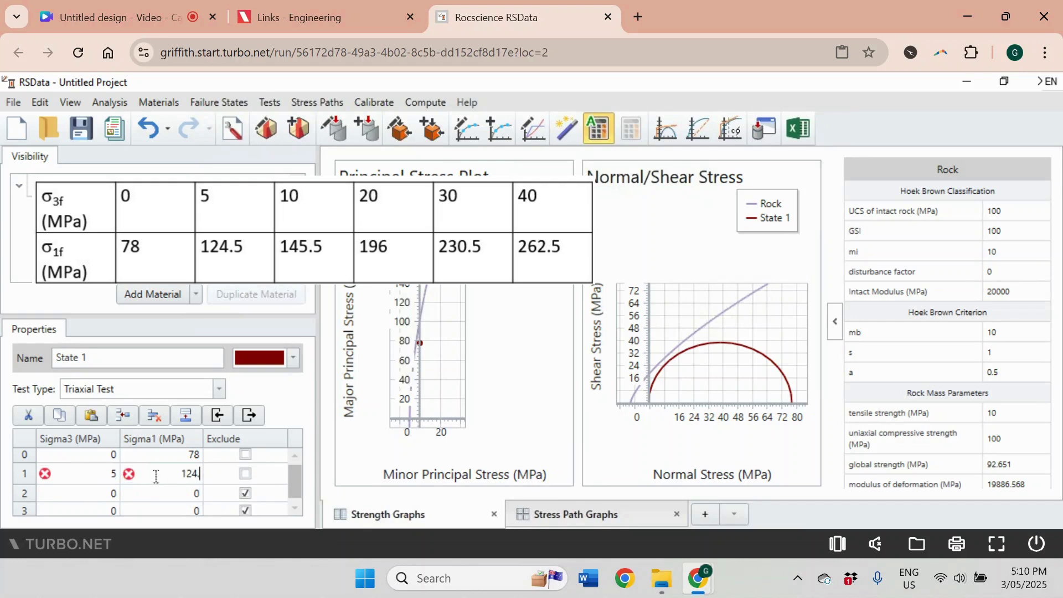
{"action": "type", "text": "5"}
Step: Enter row 1 σ1 124.5 and add row 2 with σ3 10 and σ1 145.5
{"action": "left_click", "coordinate": [107, 494]}
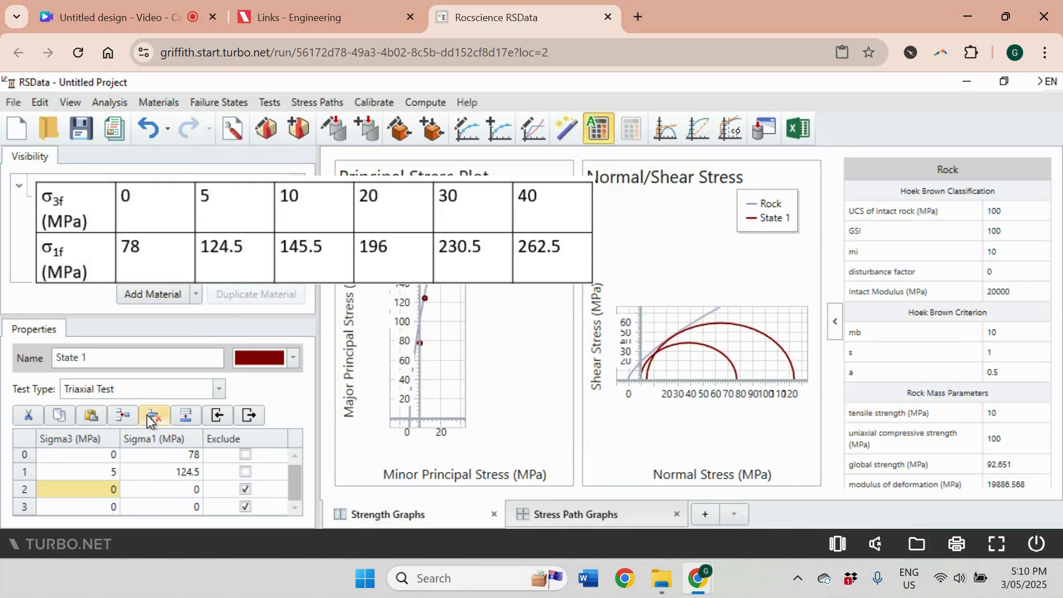
{"action": "left_click", "coordinate": [127, 418]}
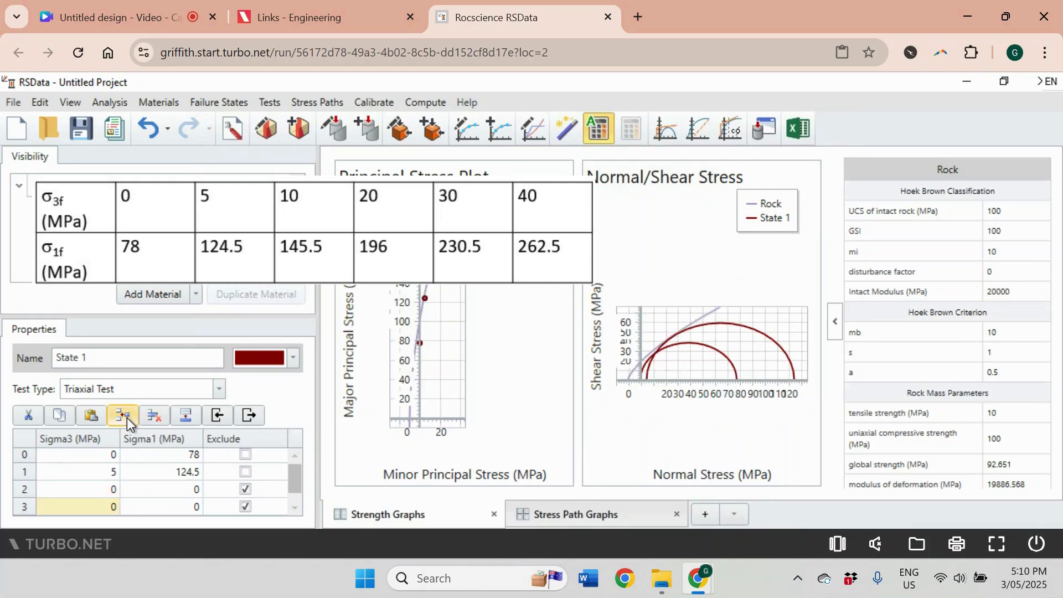
{"action": "double_click", "coordinate": [111, 489]}
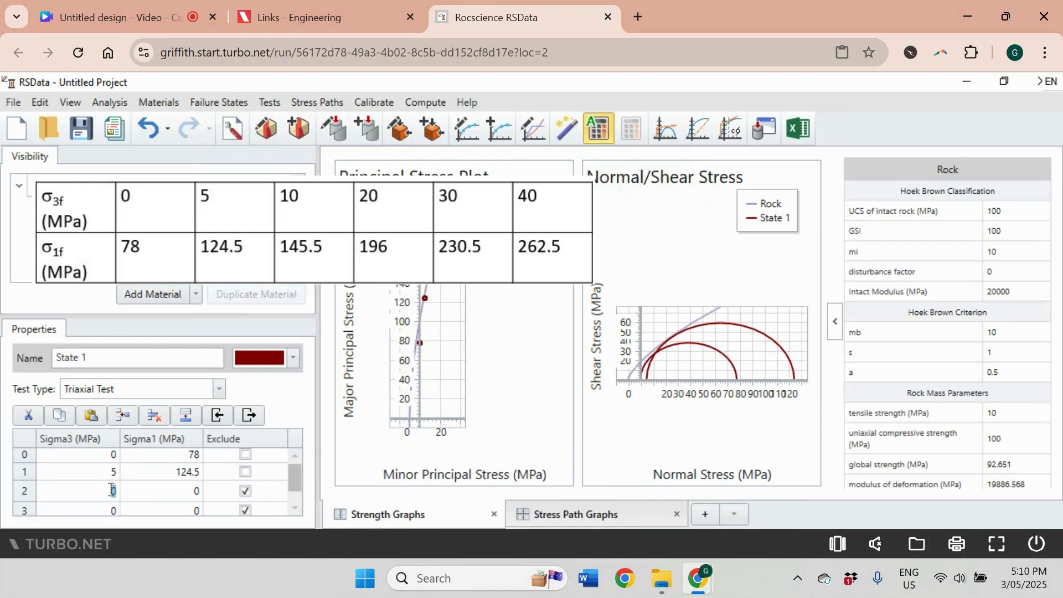
{"action": "type", "text": "10"}
{"action": "left_click", "coordinate": [149, 491]}
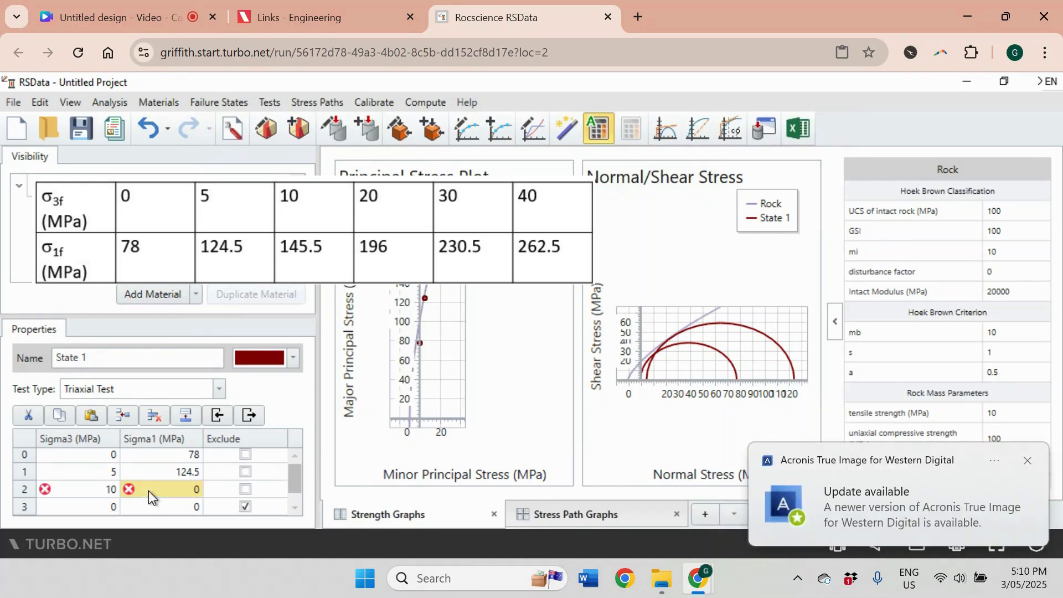
{"action": "left_click", "coordinate": [1027, 459]}
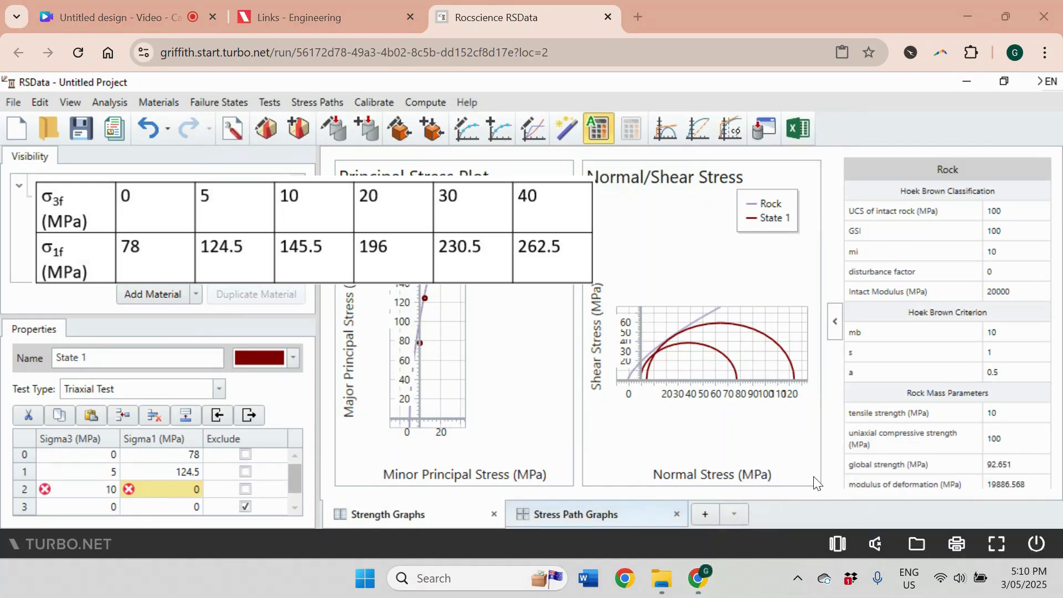
{"action": "mouse_move", "coordinate": [163, 490]}
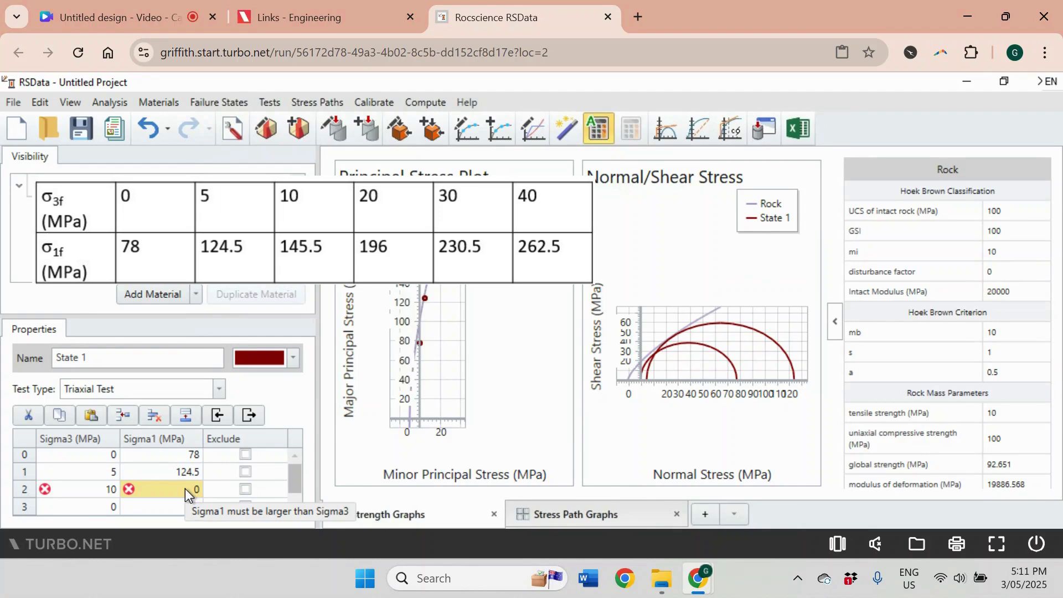
{"action": "left_click", "coordinate": [186, 489]}
{"action": "type", "text": "14"}
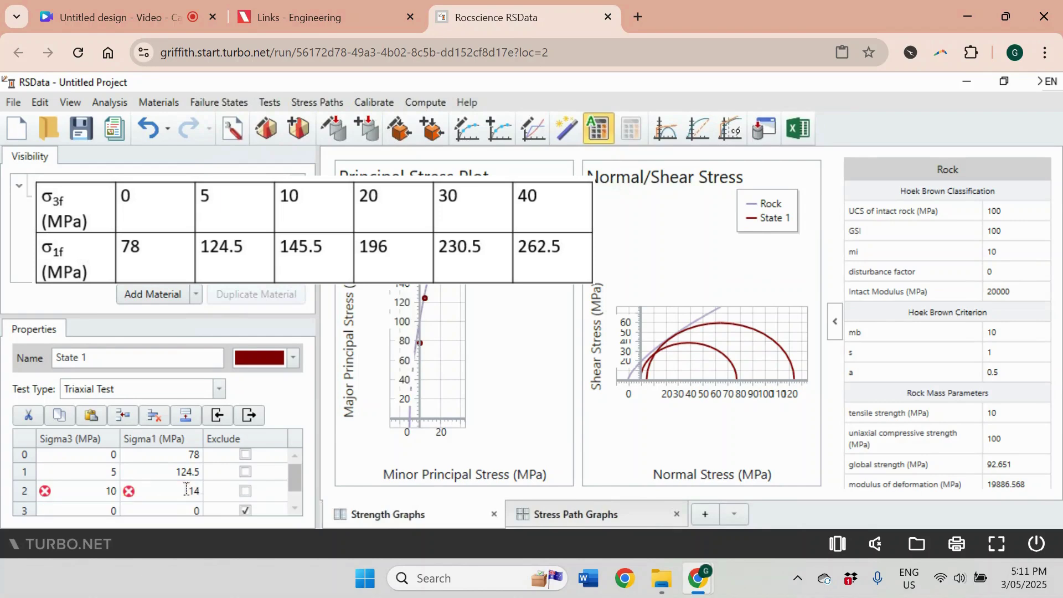
{"action": "type", "text": "5"}
{"action": "type", "text": ".5"}
{"action": "left_click", "coordinate": [106, 508]}
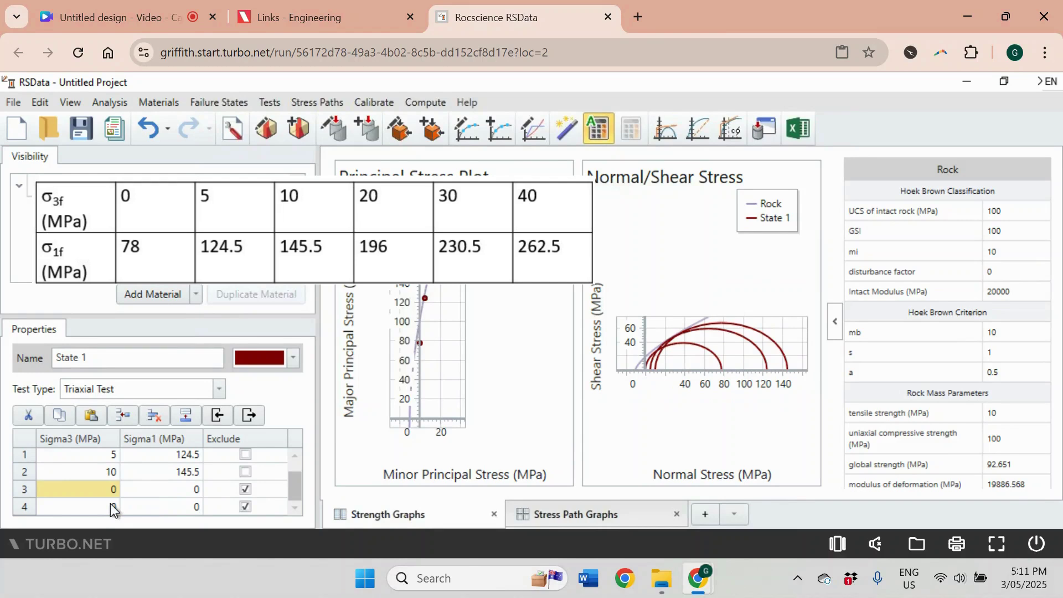
{"action": "type", "text": "2"}
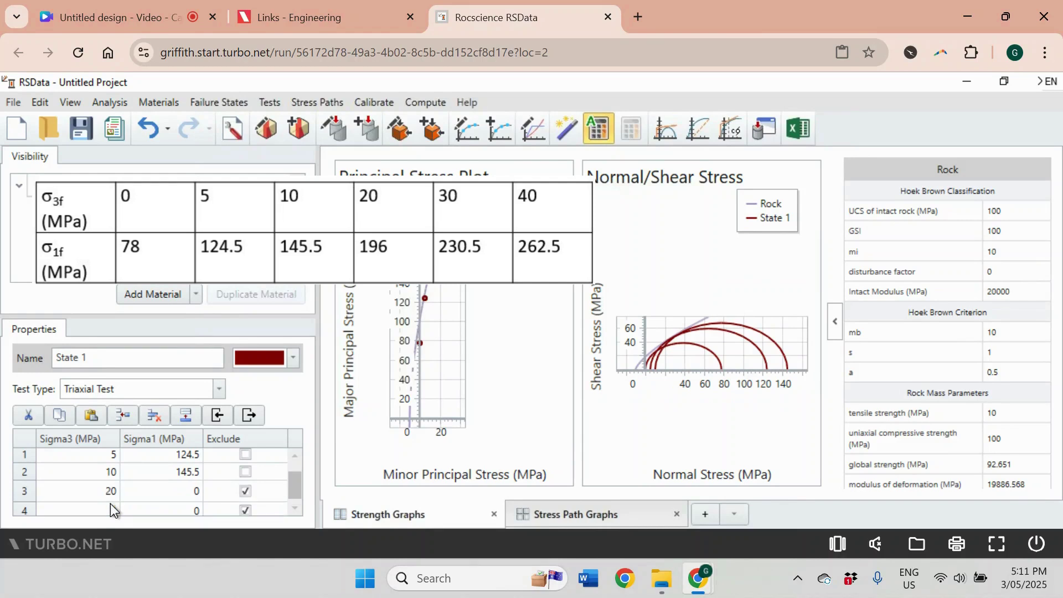
Step: Set row 3 σ1 to 196, insert a row, and enter points 30/230.5 and 40/262.5
{"action": "left_click", "coordinate": [148, 491]}
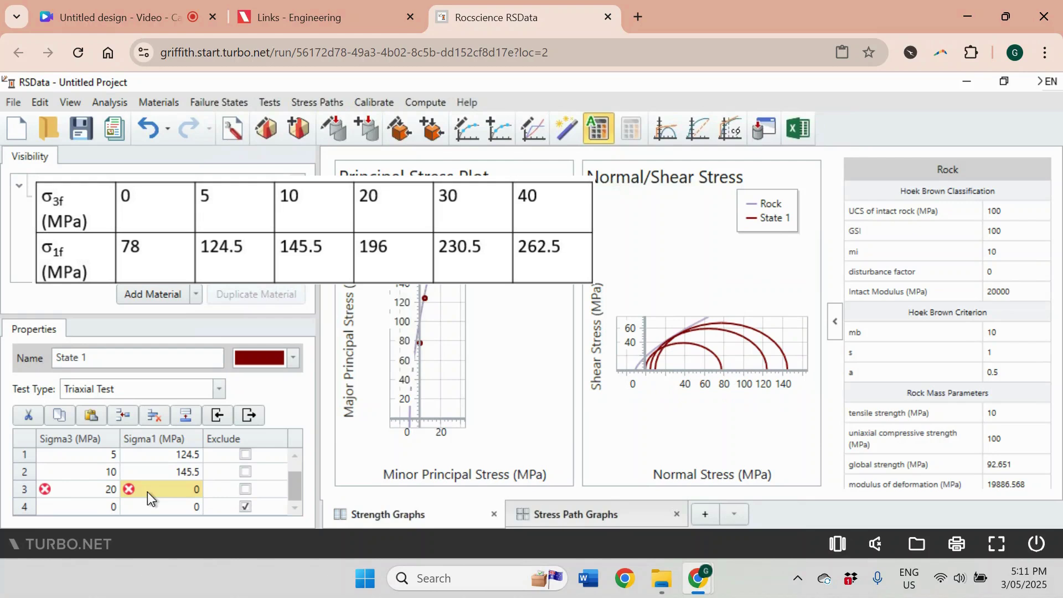
{"action": "type", "text": "1"}
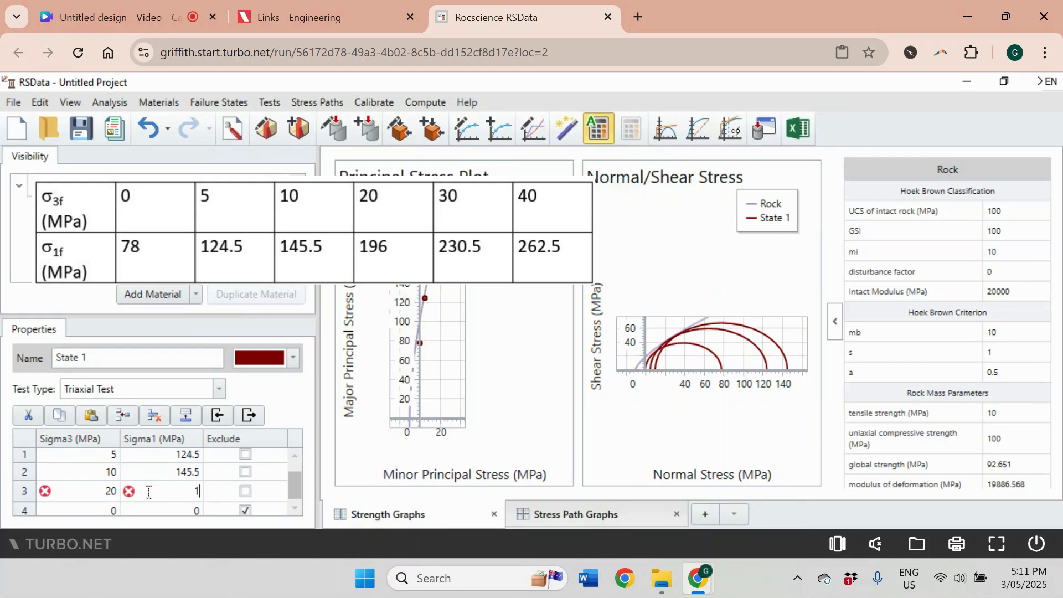
{"action": "type", "text": "96"}
{"action": "key", "text": "Return"}
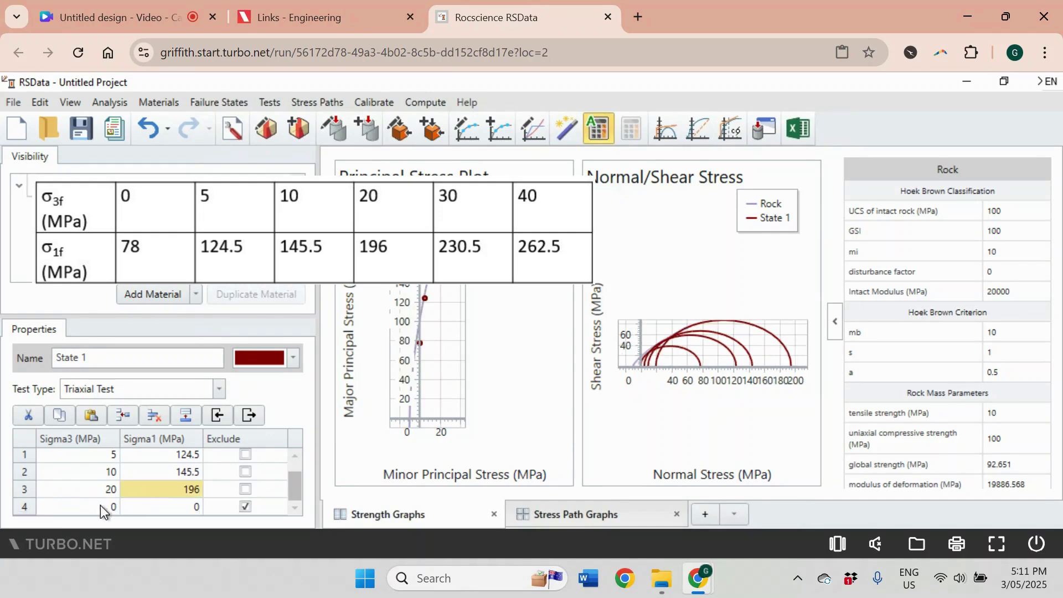
{"action": "left_click", "coordinate": [100, 506]}
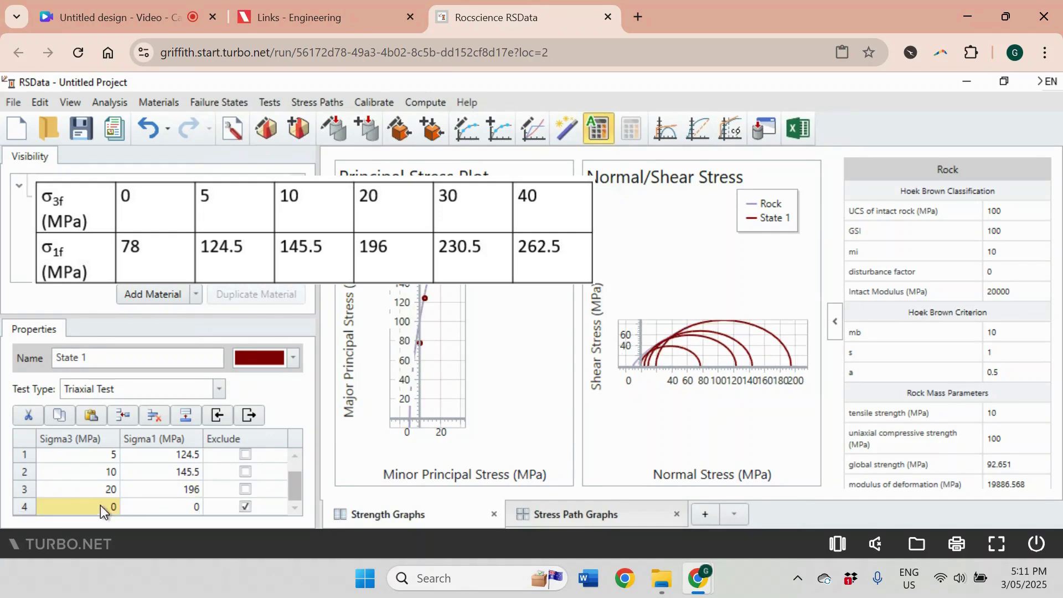
{"action": "left_click", "coordinate": [125, 416]}
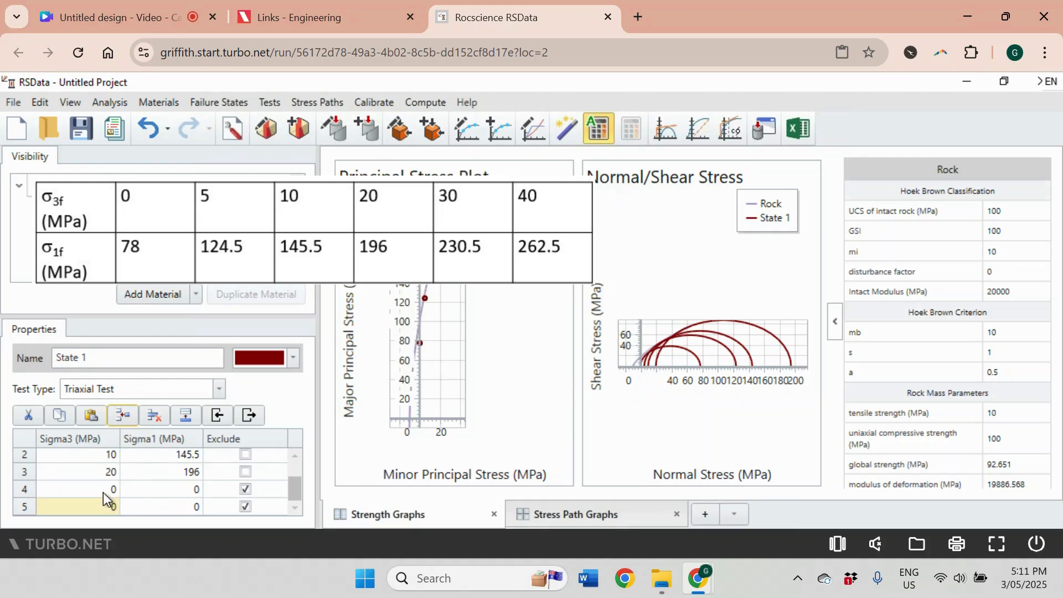
{"action": "double_click", "coordinate": [103, 493]}
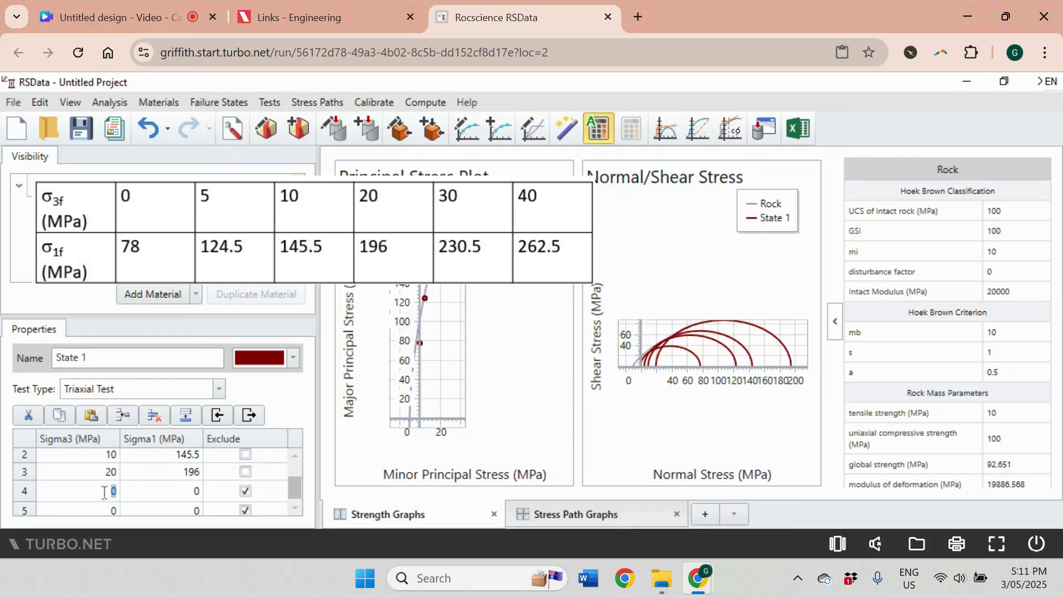
{"action": "type", "text": "30"}
{"action": "left_click", "coordinate": [193, 489]}
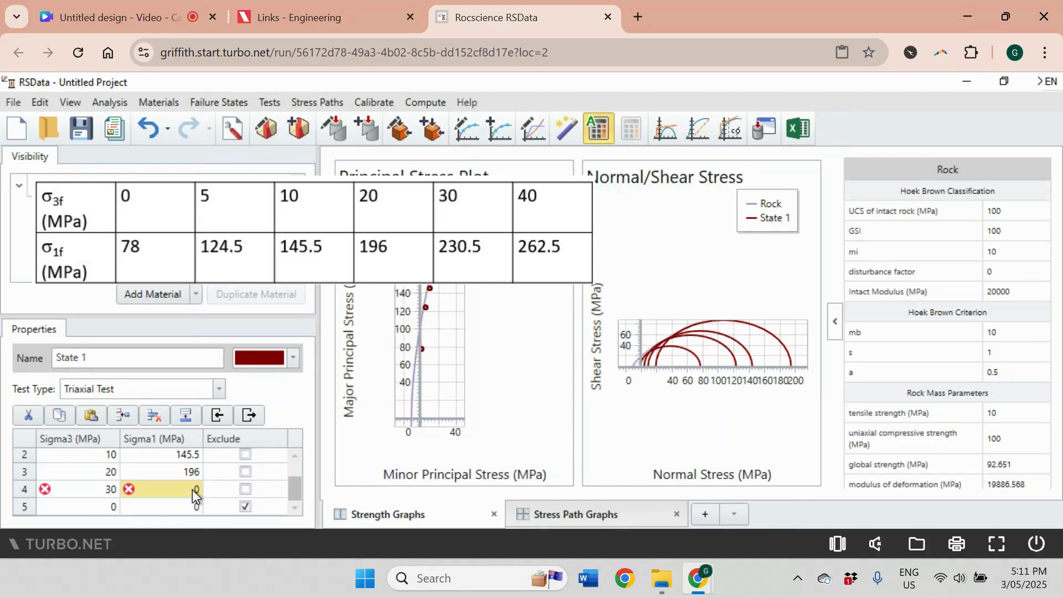
{"action": "type", "text": "230"}
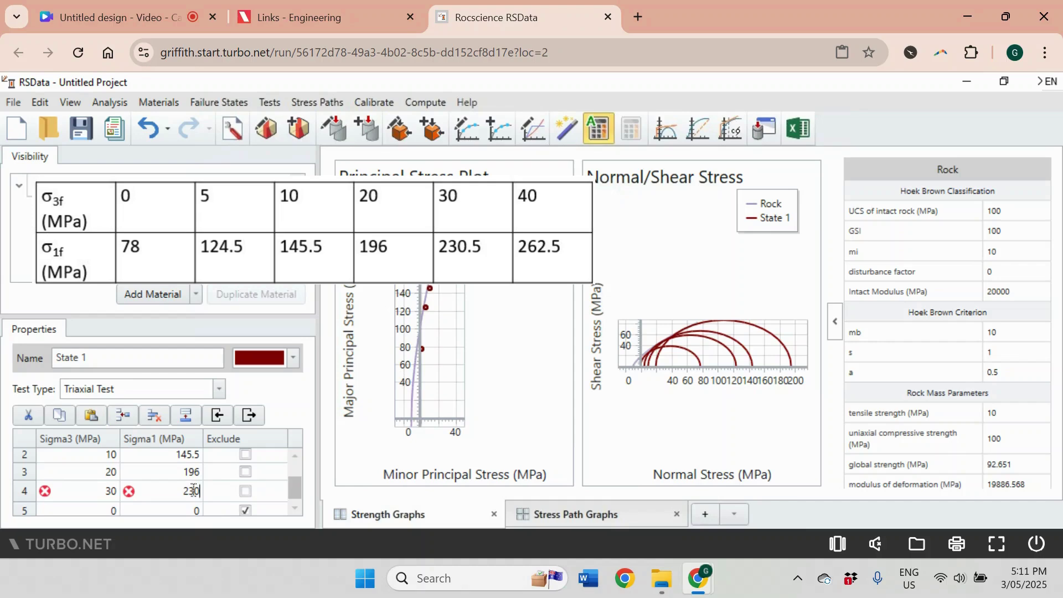
{"action": "type", "text": ".5"}
{"action": "left_click", "coordinate": [108, 506]}
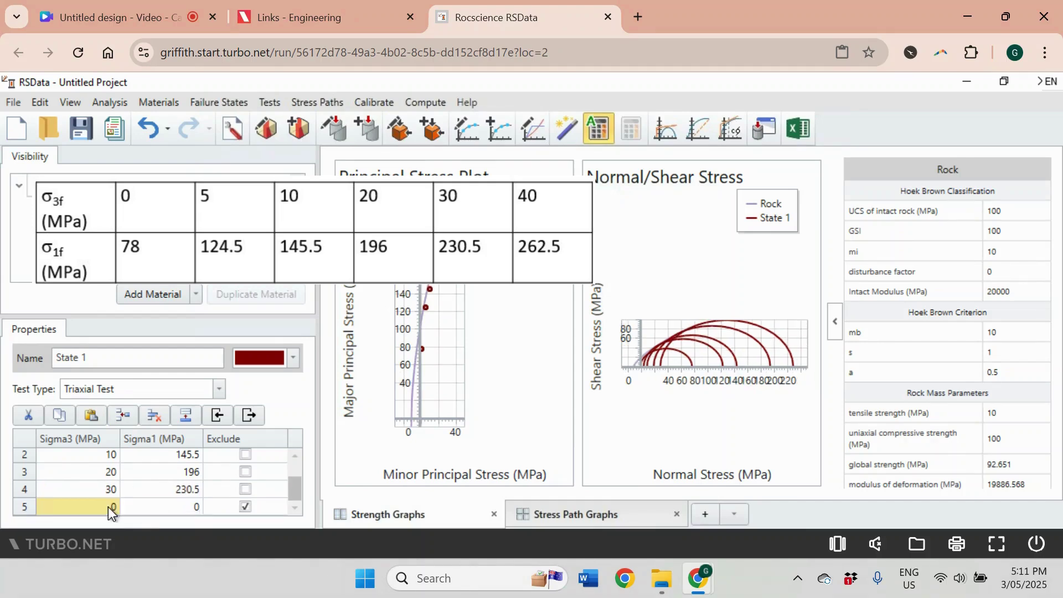
{"action": "type", "text": "4"}
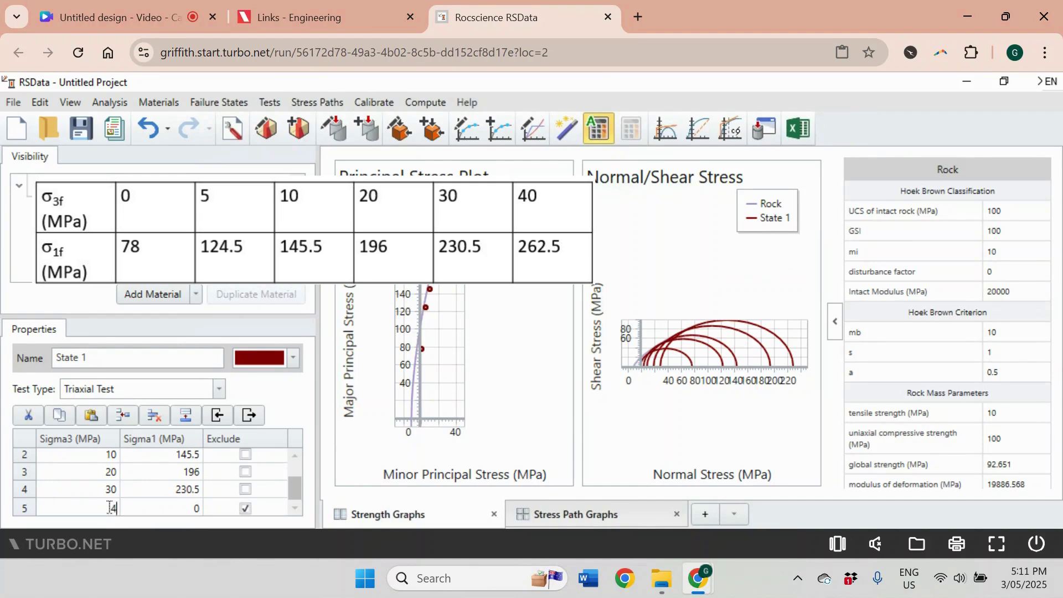
{"action": "type", "text": "0"}
{"action": "left_click", "coordinate": [172, 504]}
{"action": "type", "text": "2"}
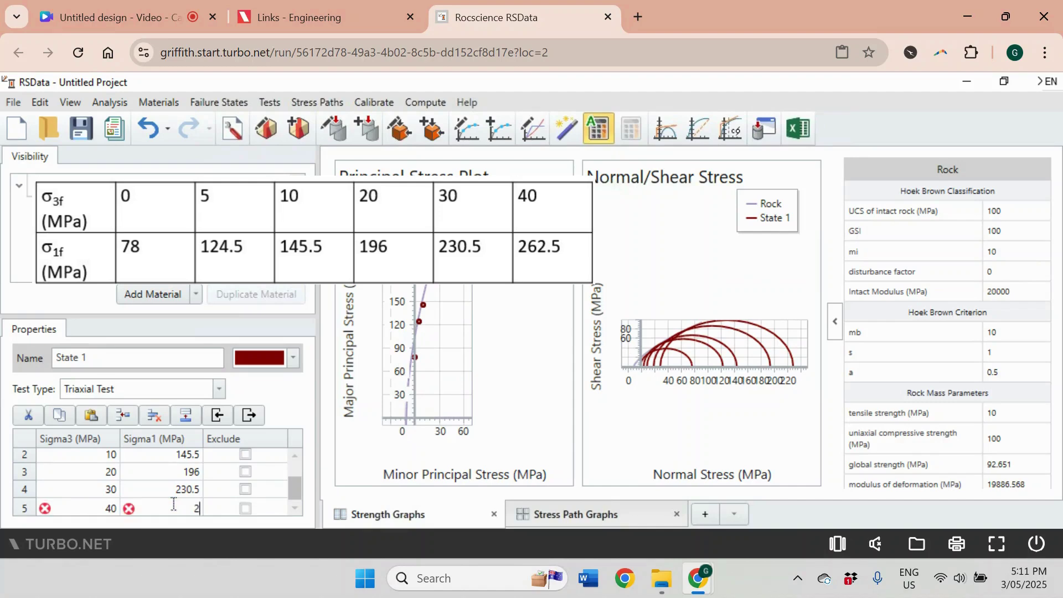
{"action": "type", "text": "62"}
{"action": "type", "text": ".5"}
{"action": "key", "text": "Return"}
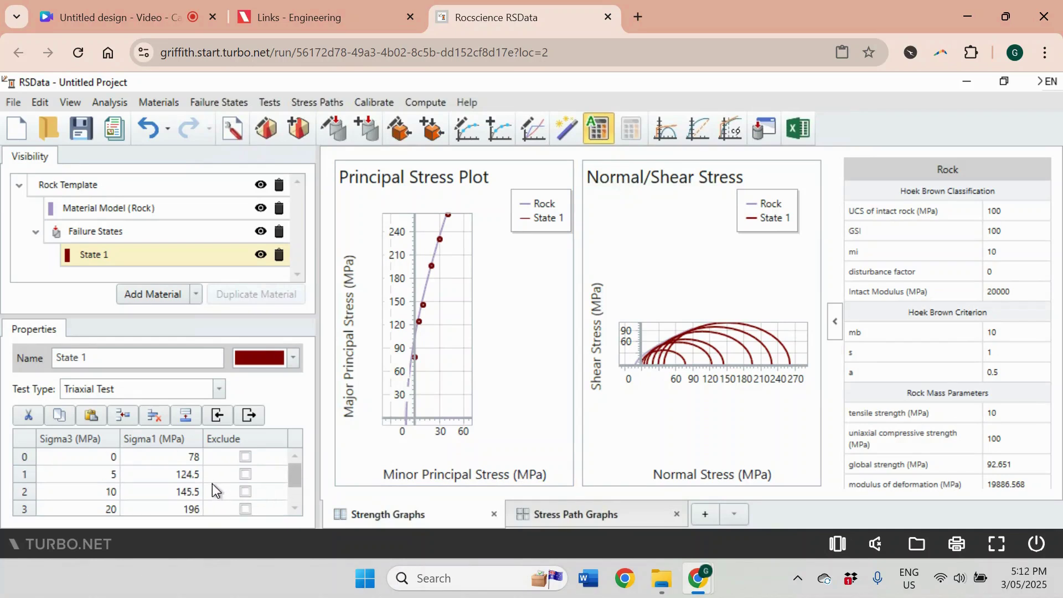
{"action": "scroll", "coordinate": [212, 491], "scroll_direction": "down", "scroll_amount": 2}
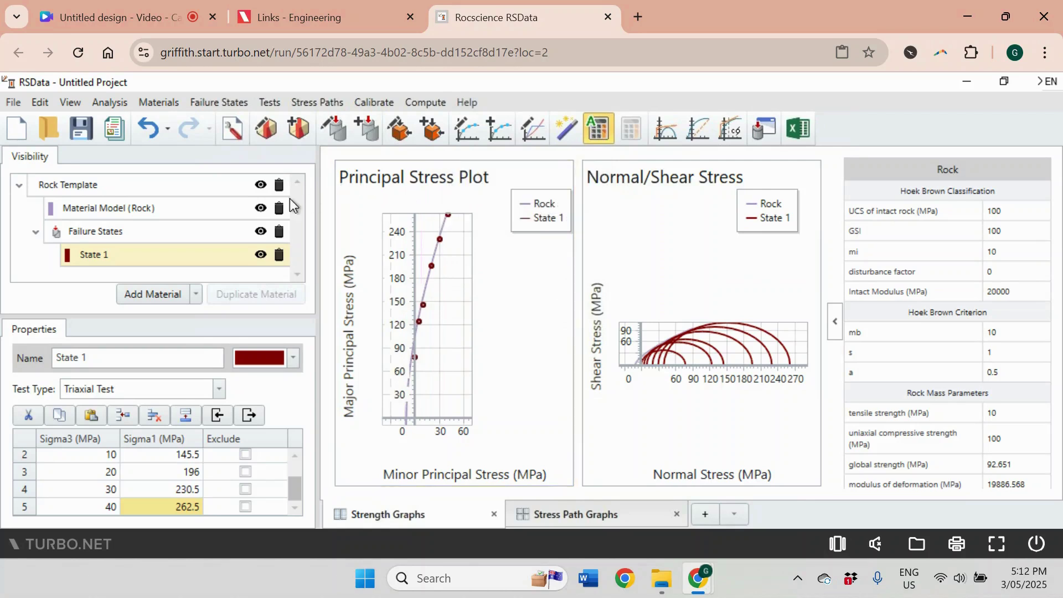
Step: Apply a State 1 calibration to the Rock Template material and show its settings
{"action": "right_click", "coordinate": [187, 186]}
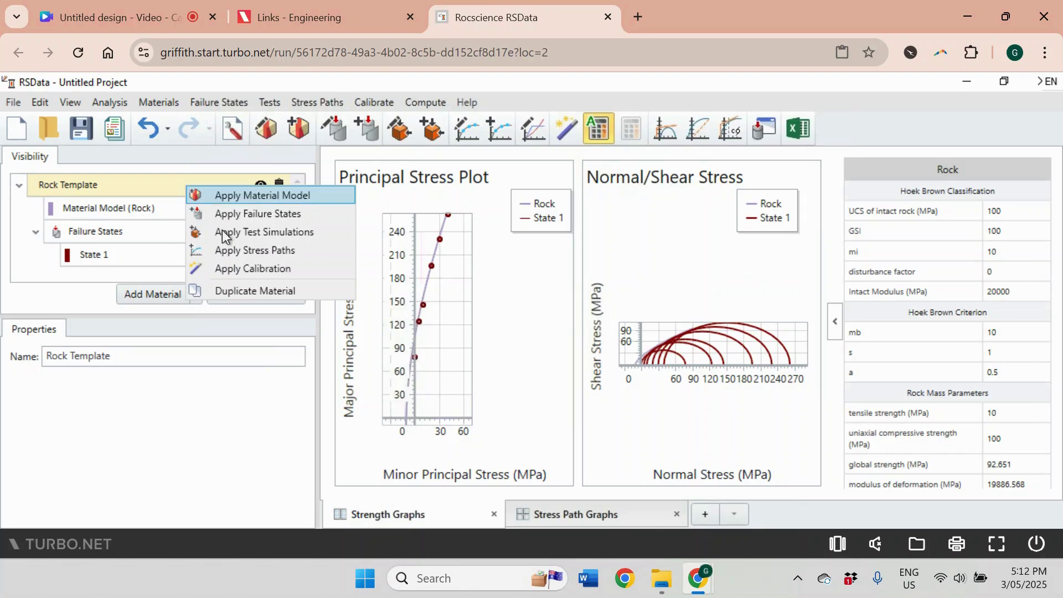
{"action": "left_click", "coordinate": [224, 268]}
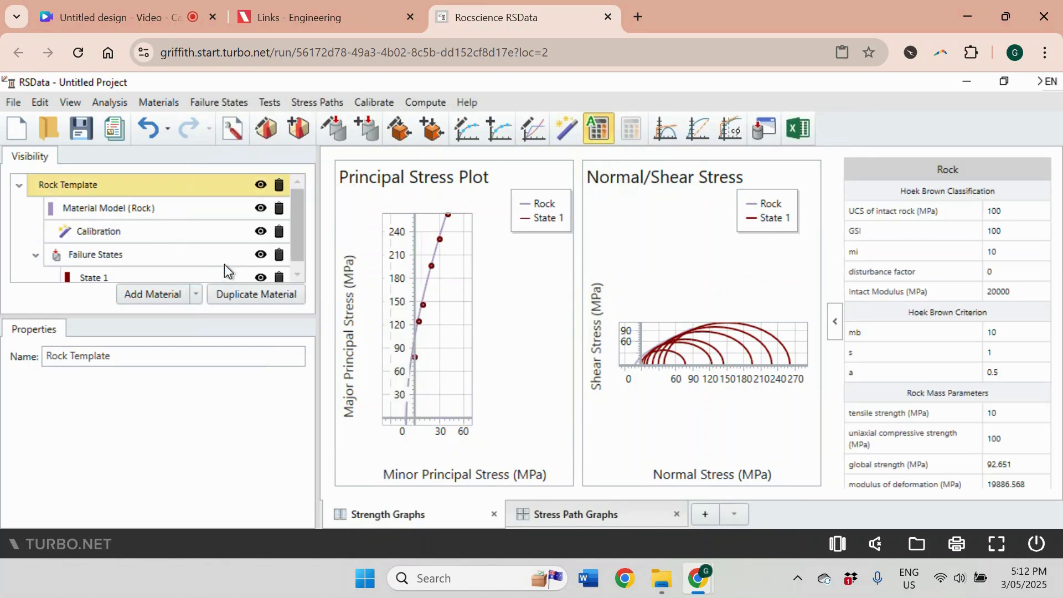
{"action": "scroll", "coordinate": [211, 263], "scroll_direction": "down", "scroll_amount": 1}
{"action": "left_click", "coordinate": [185, 269]}
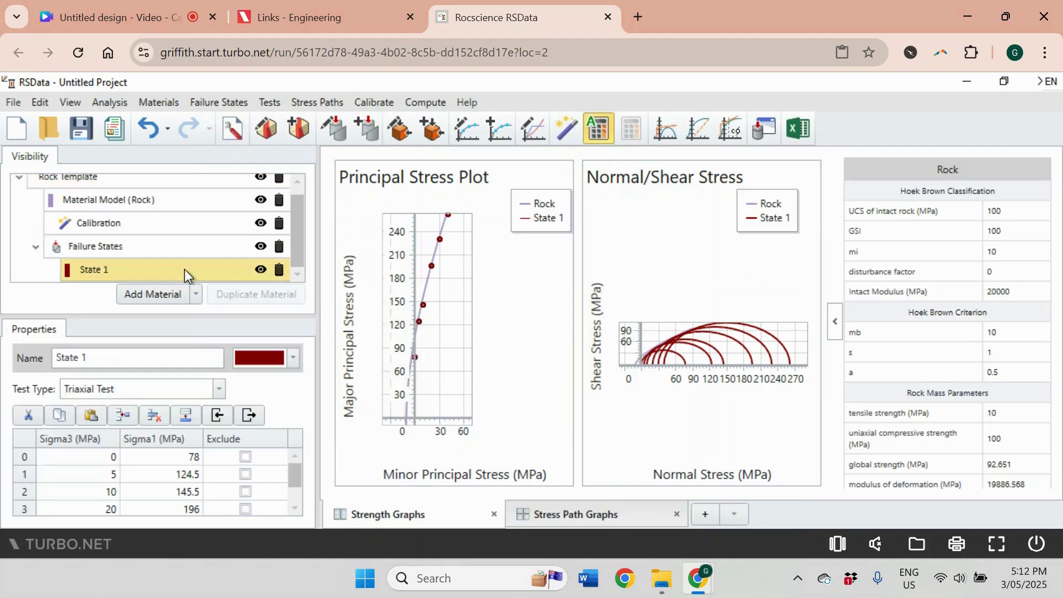
{"action": "left_click", "coordinate": [186, 224]}
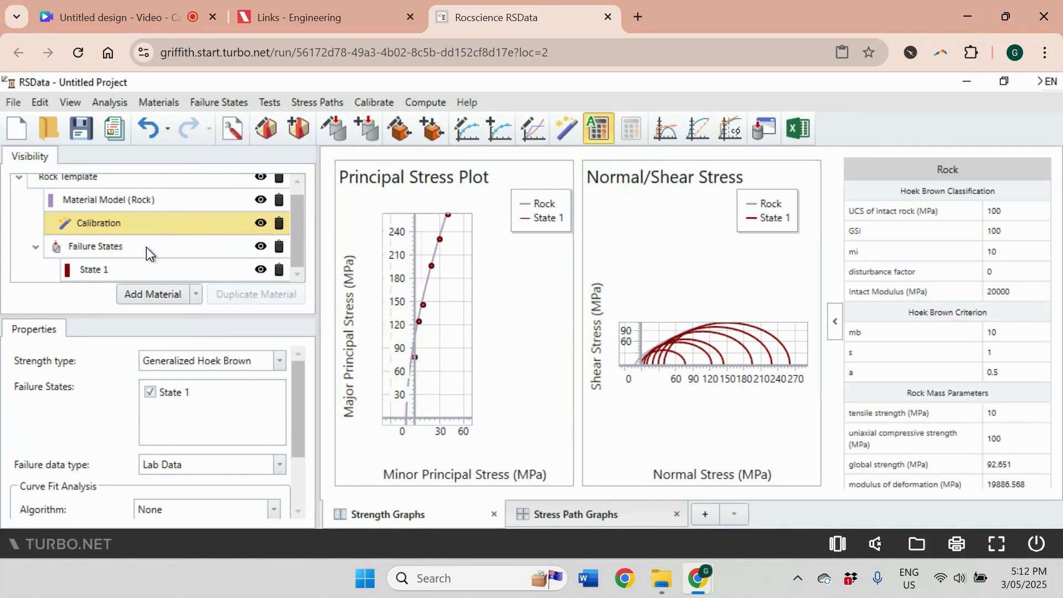
{"action": "left_click", "coordinate": [278, 363]}
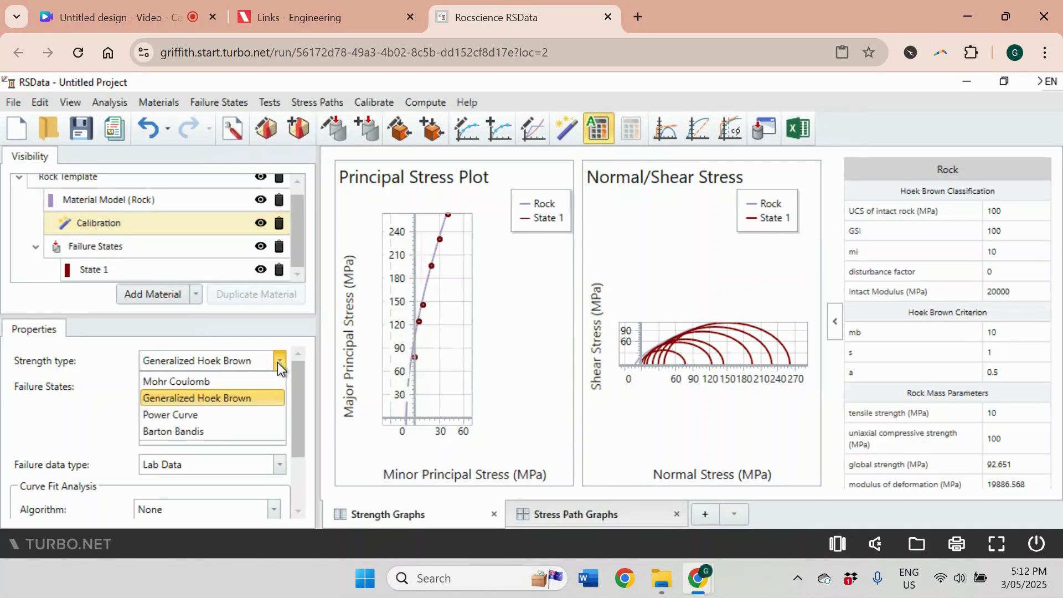
{"action": "left_click", "coordinate": [278, 363]}
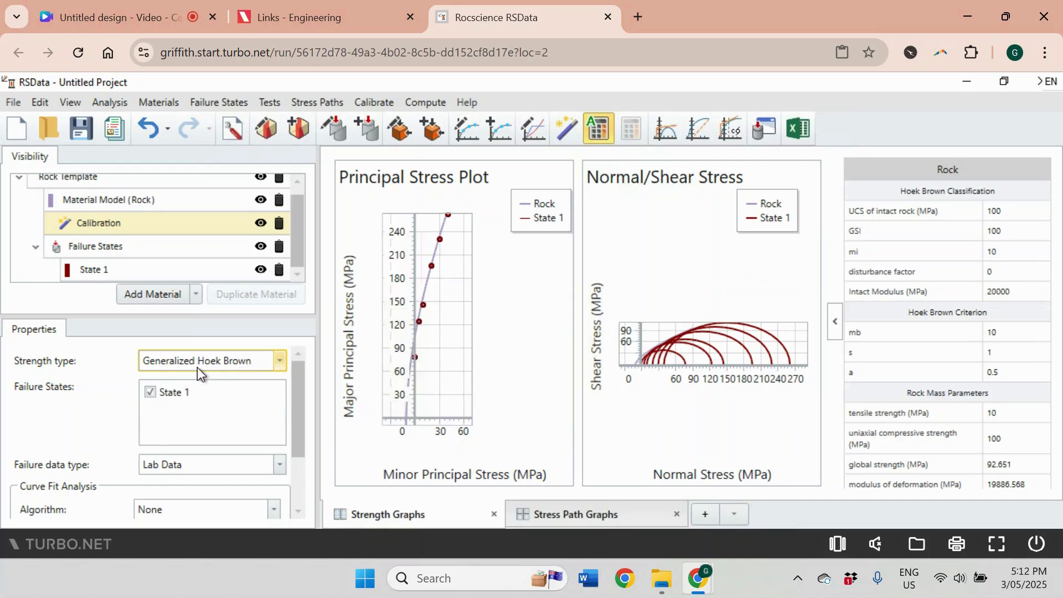
{"action": "scroll", "coordinate": [216, 384], "scroll_direction": "down", "scroll_amount": 2}
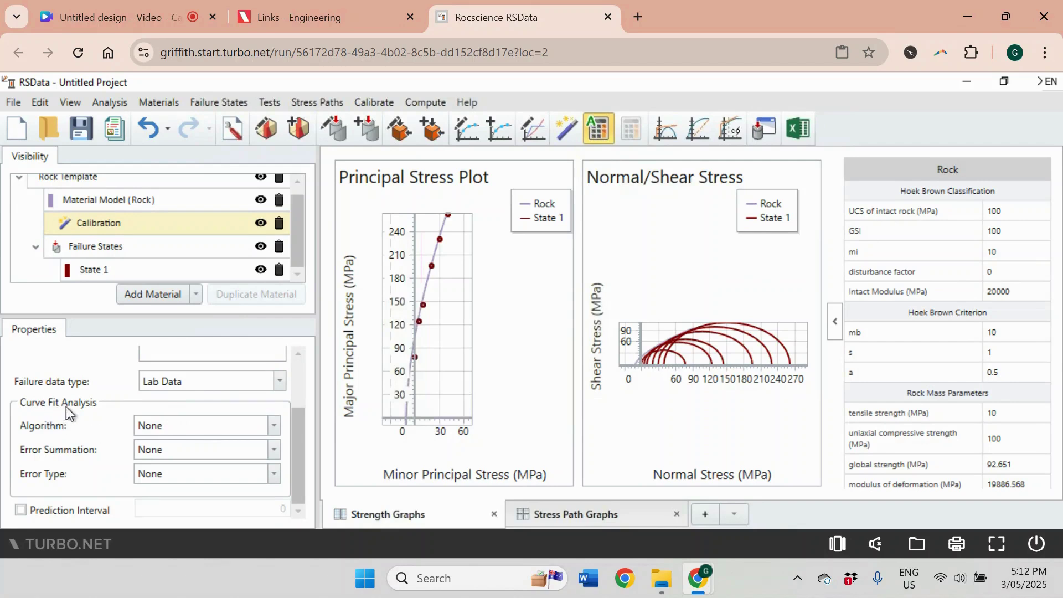
Step: Set the curve fit to Linear Regression, Vertical error summation and Absolute error type
{"action": "left_click", "coordinate": [180, 429]}
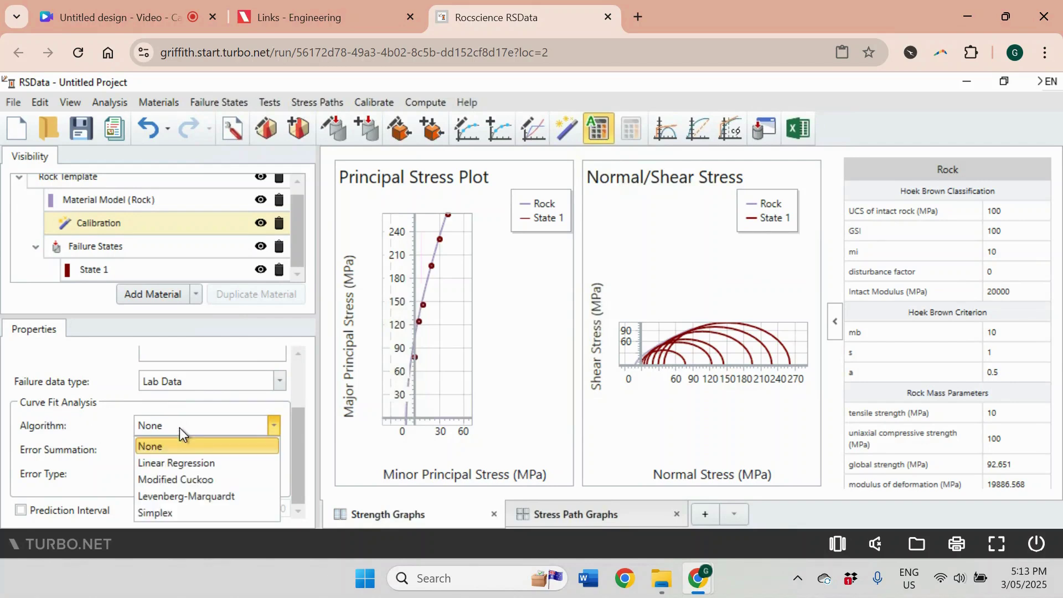
{"action": "left_click", "coordinate": [174, 463]}
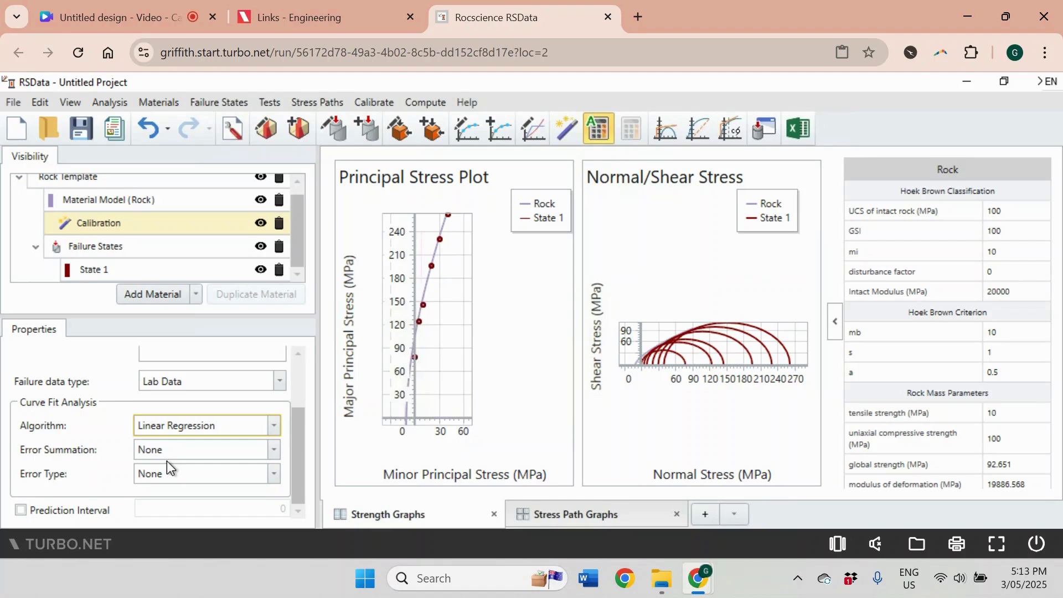
{"action": "left_click", "coordinate": [189, 427]}
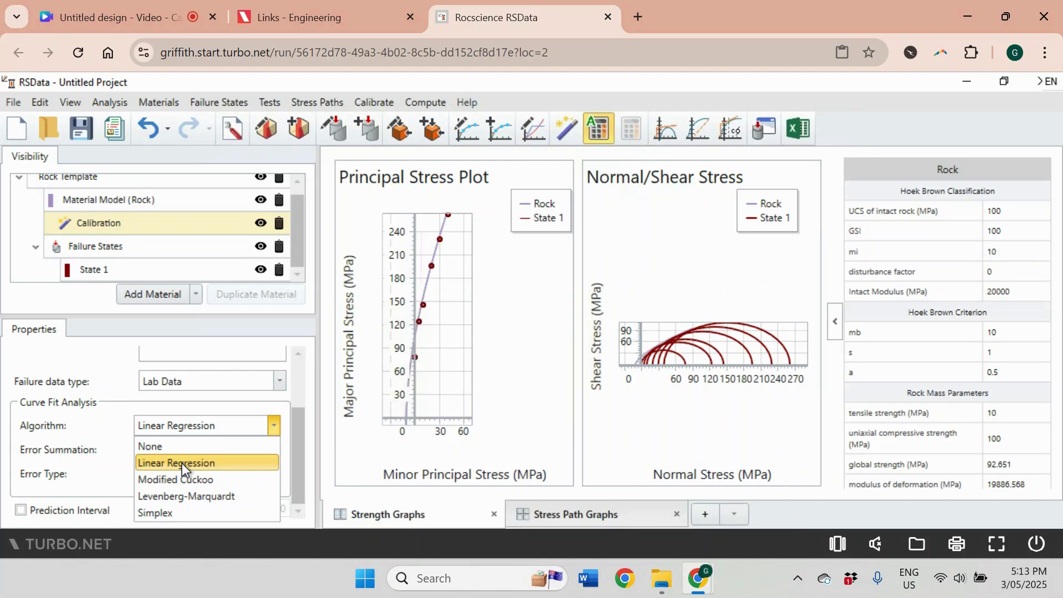
{"action": "left_click", "coordinate": [182, 463]}
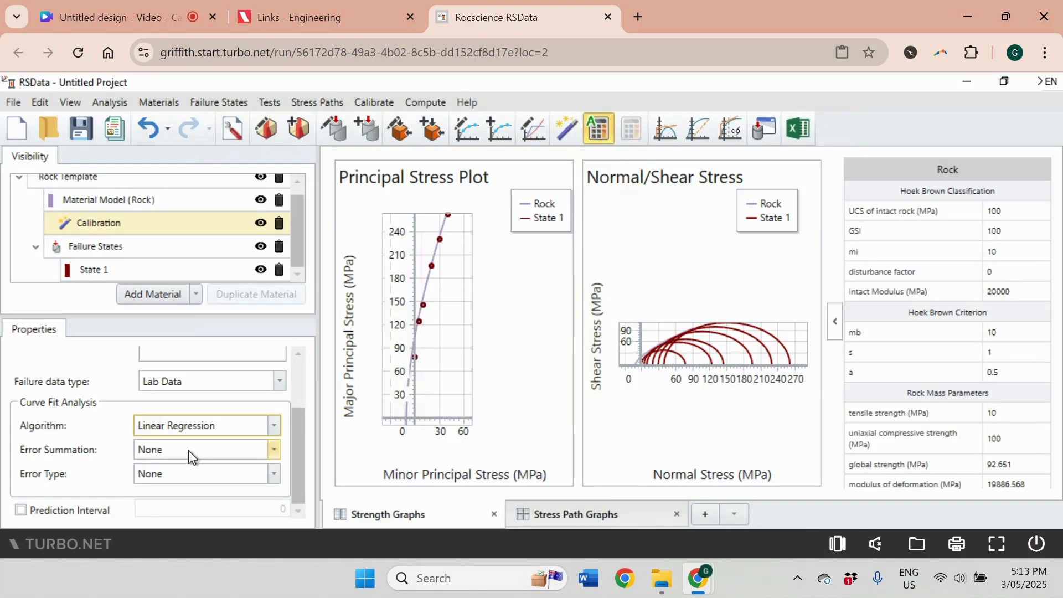
{"action": "left_click", "coordinate": [188, 451]}
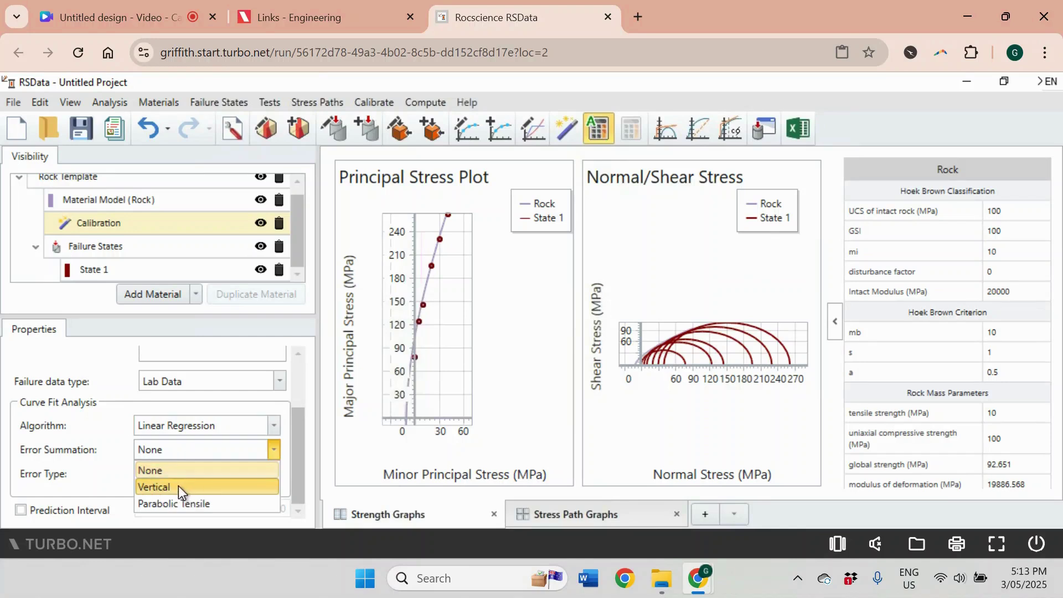
{"action": "left_click", "coordinate": [179, 486]}
{"action": "left_click", "coordinate": [182, 472]}
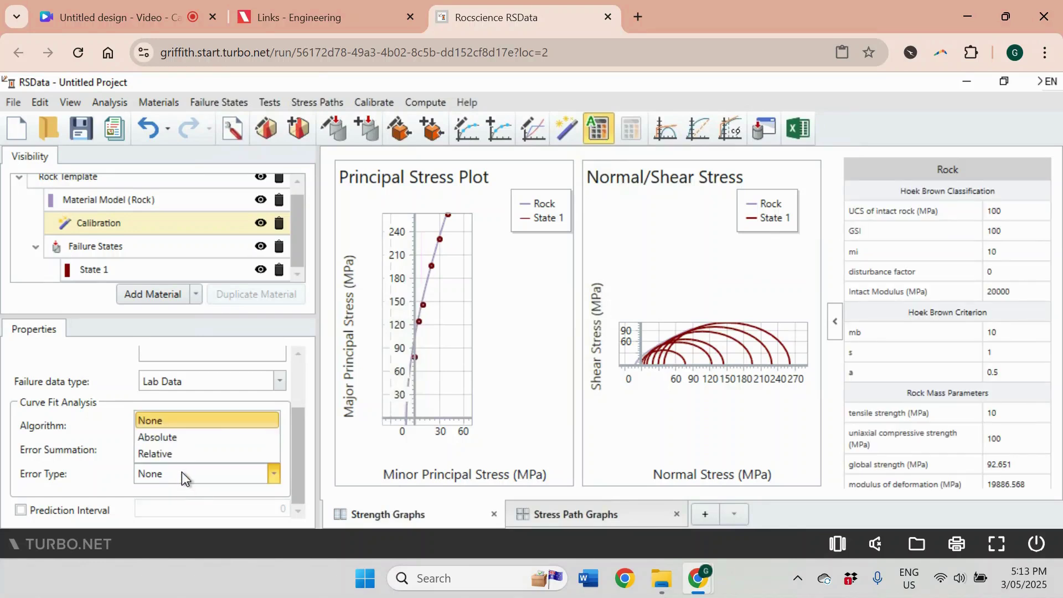
{"action": "left_click", "coordinate": [180, 440]}
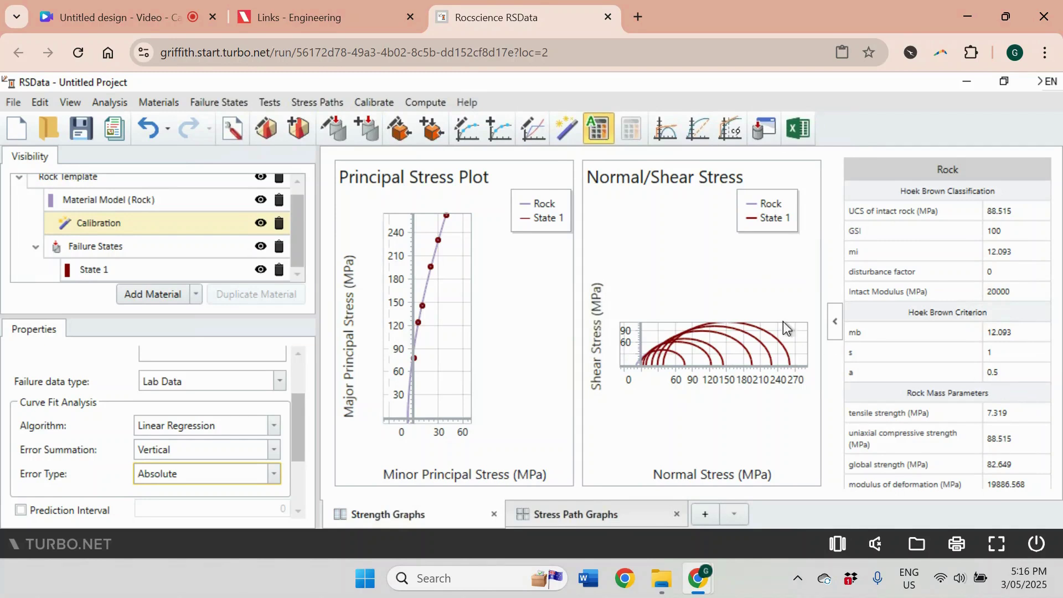
Step: Open the Materials menu to list the material model options
{"action": "left_click", "coordinate": [667, 310]}
Step: Open Define Material Models and start editing the Rock material's GSI cell
{"action": "left_click", "coordinate": [164, 104]}
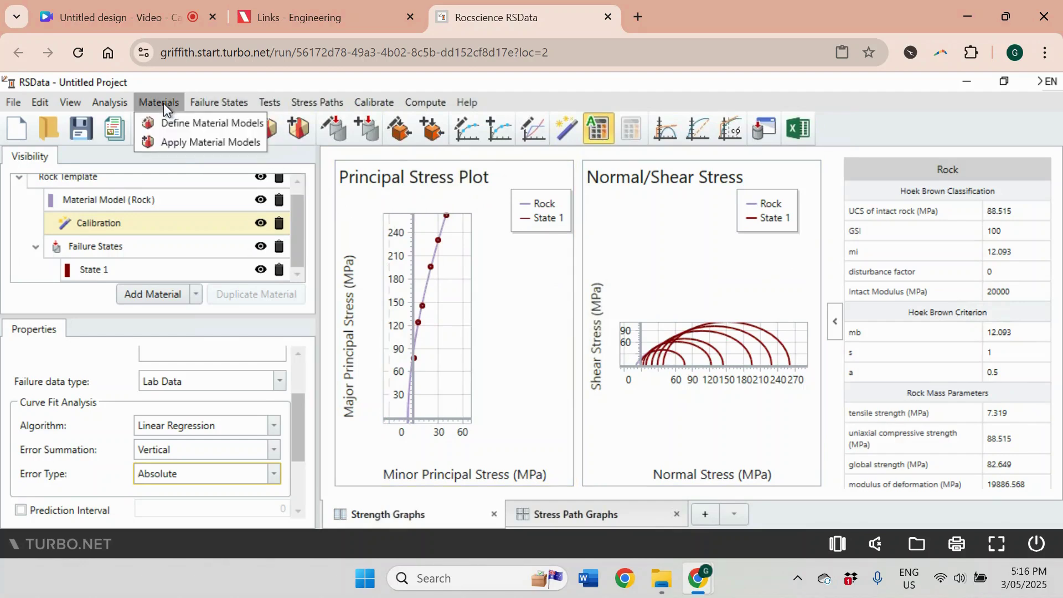
{"action": "left_click", "coordinate": [172, 122]}
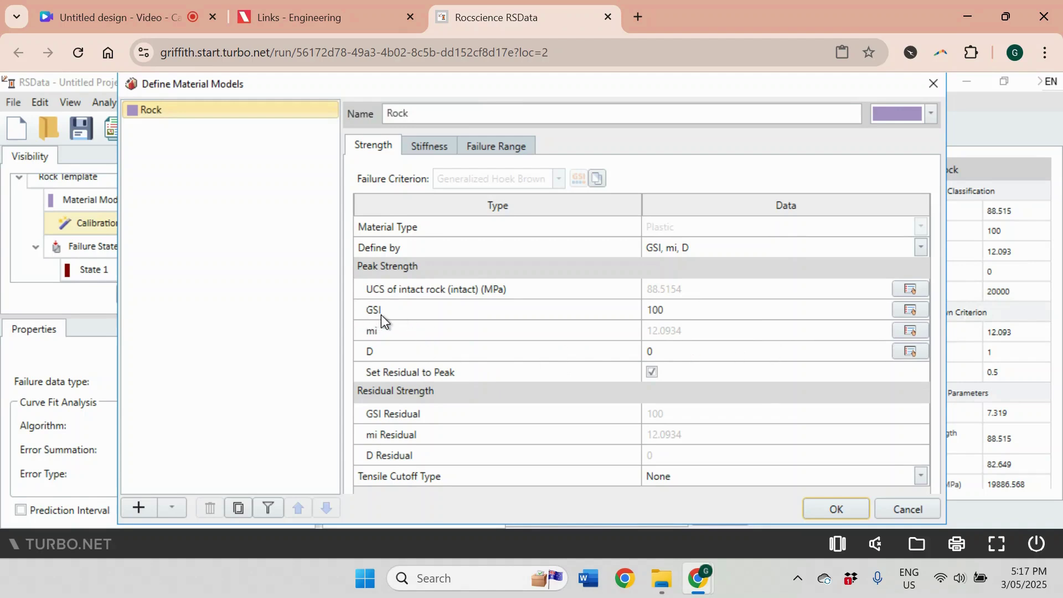
{"action": "left_click", "coordinate": [663, 311]}
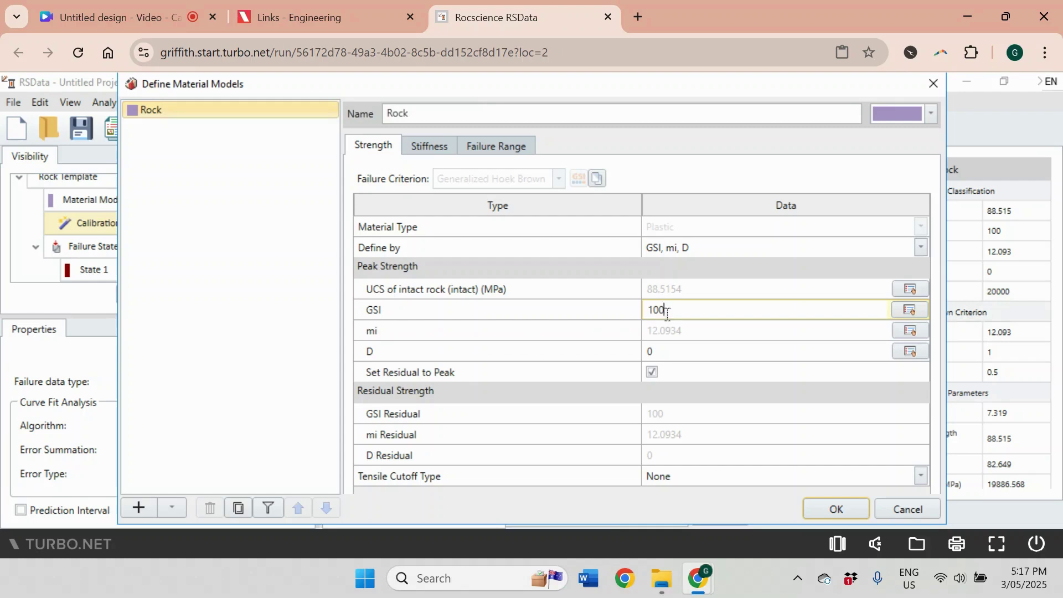
Step: Enter a GSI of 75 in the GSI Picker and confirm it
{"action": "left_click", "coordinate": [908, 311]}
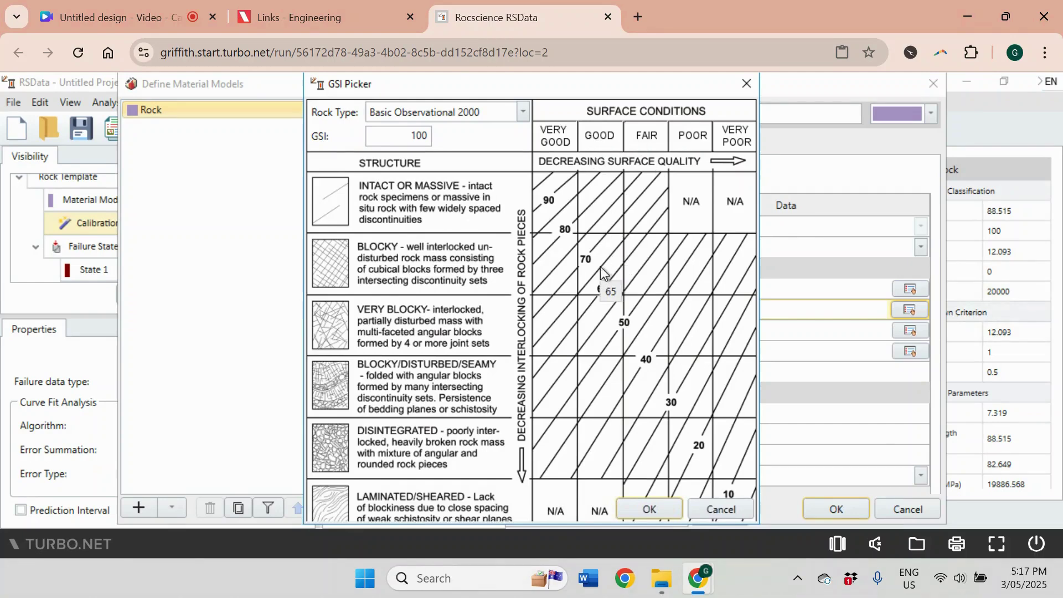
{"action": "double_click", "coordinate": [415, 137]}
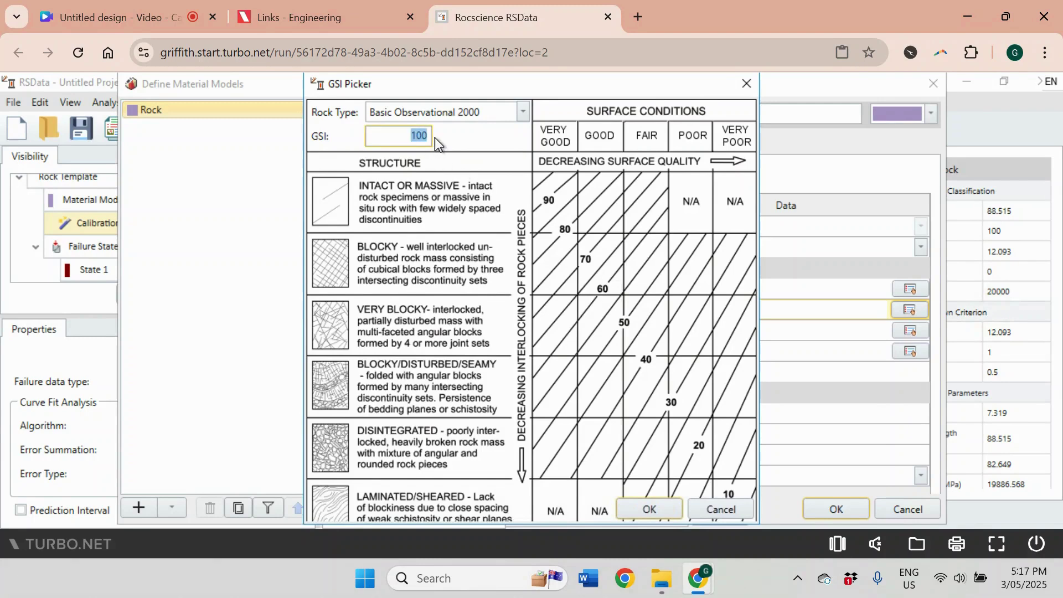
{"action": "type", "text": "75"}
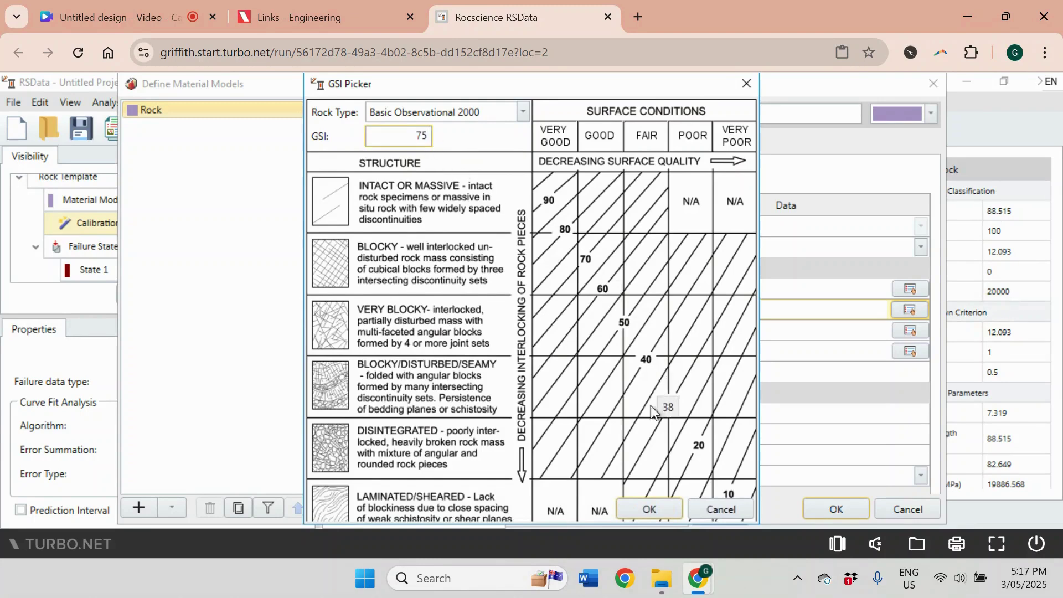
{"action": "left_click", "coordinate": [652, 508]}
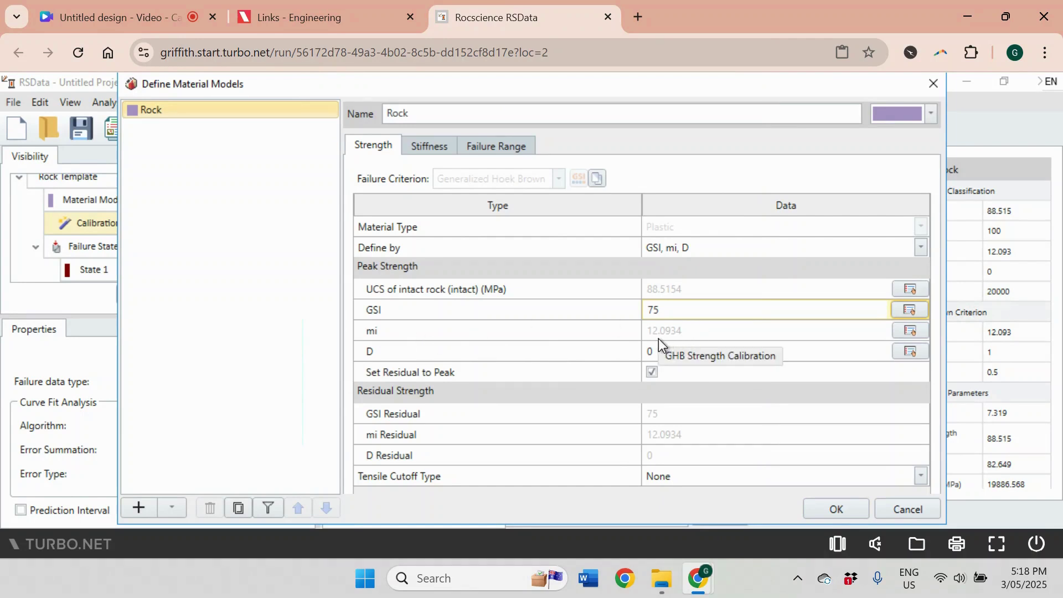
{"action": "left_click", "coordinate": [909, 333]}
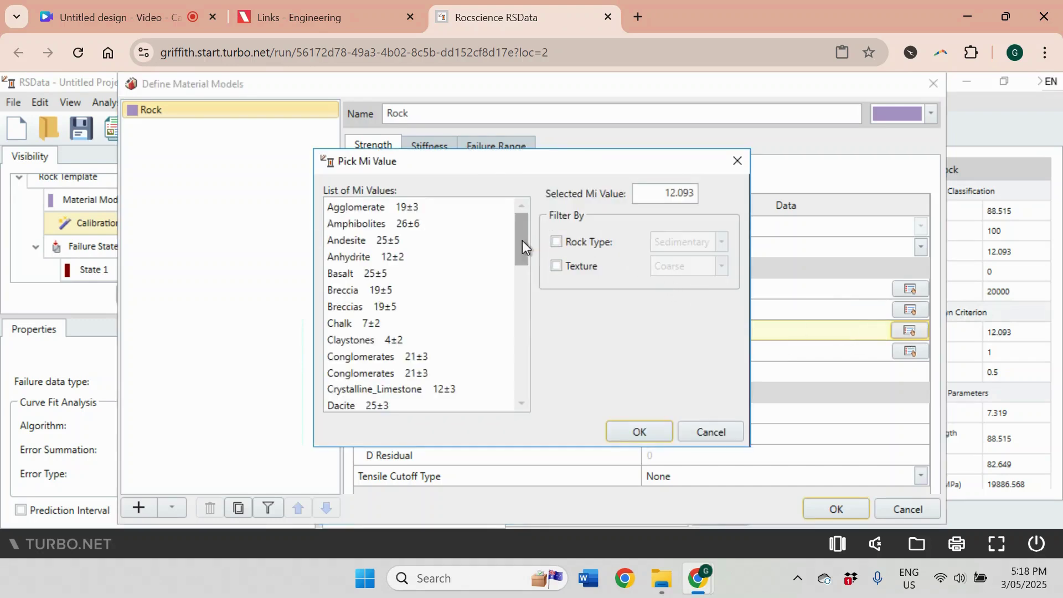
{"action": "mouse_move", "coordinate": [522, 240]}
{"action": "left_mouse_down"}
{"action": "mouse_move", "coordinate": [518, 368]}
{"action": "mouse_move", "coordinate": [522, 216]}
{"action": "left_mouse_up"}
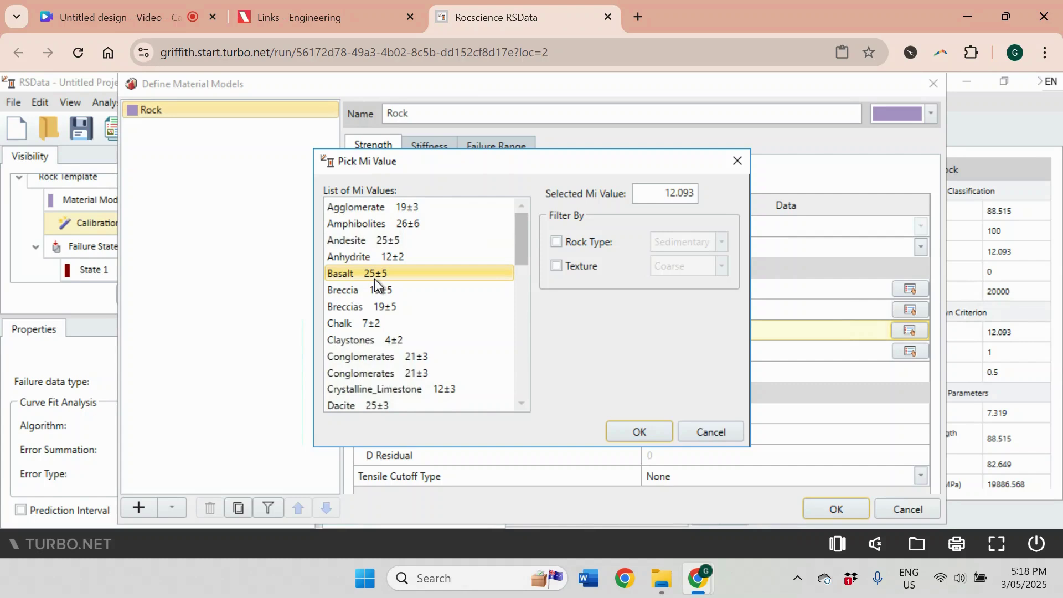
{"action": "left_click", "coordinate": [712, 436]}
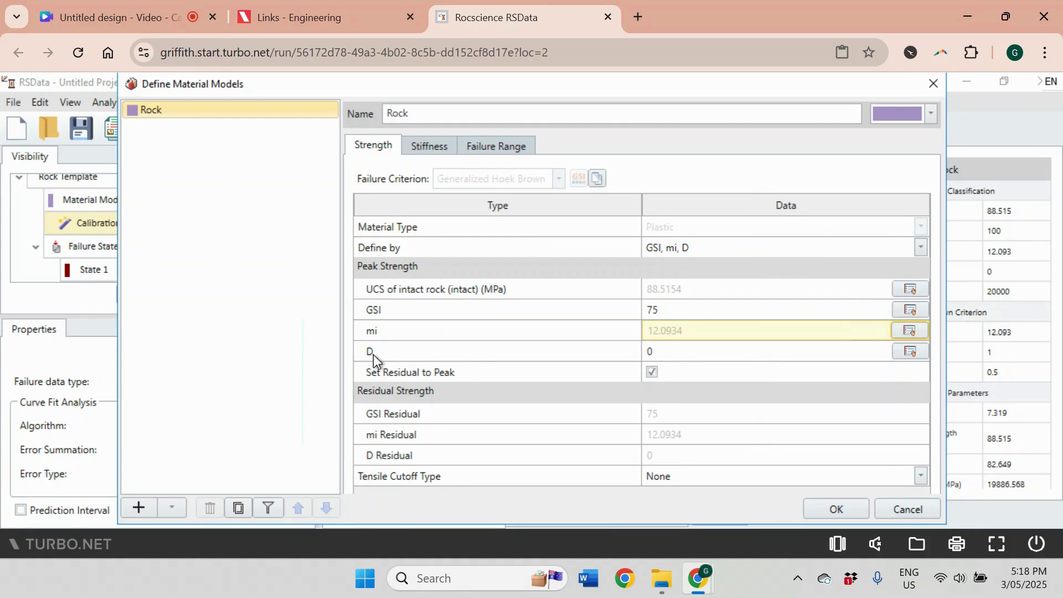
Step: Choose D = 0.7 (Slopes, Good Blasting) from the disturbance factor guide
{"action": "left_click", "coordinate": [913, 353]}
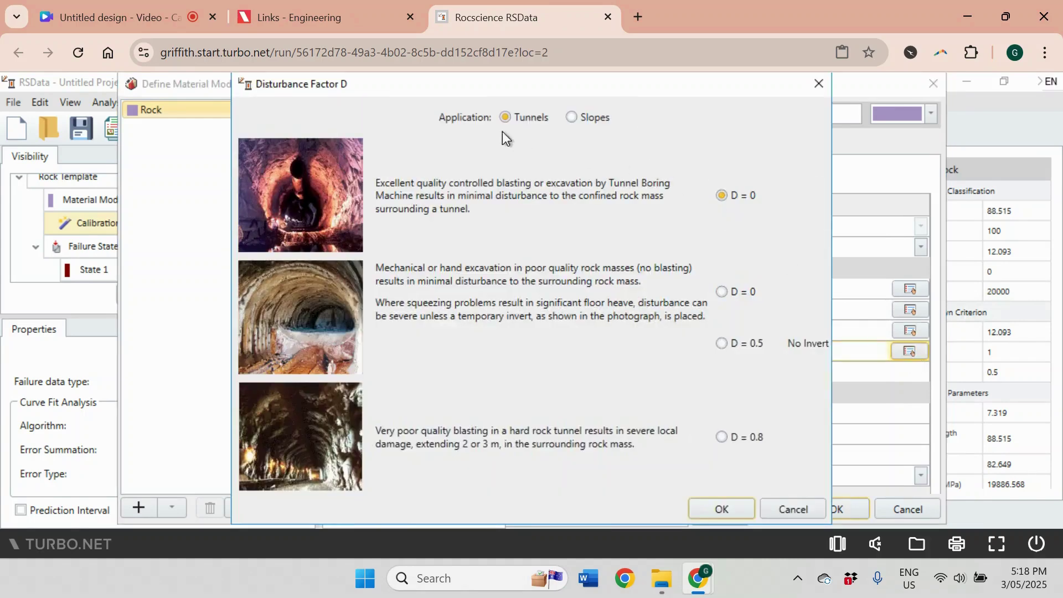
{"action": "left_click", "coordinate": [591, 118]}
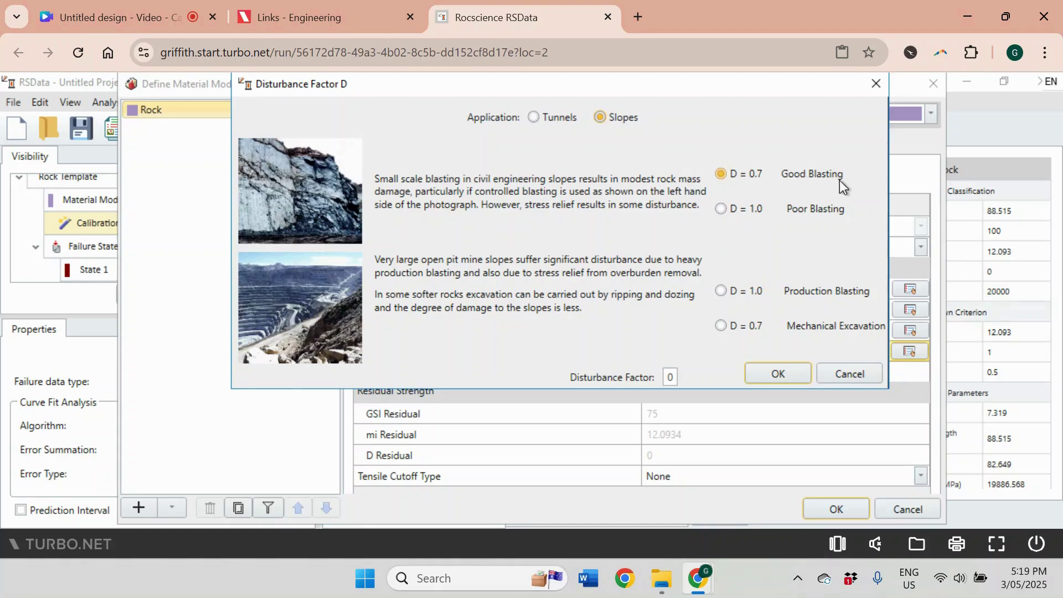
{"action": "left_click", "coordinate": [742, 173]}
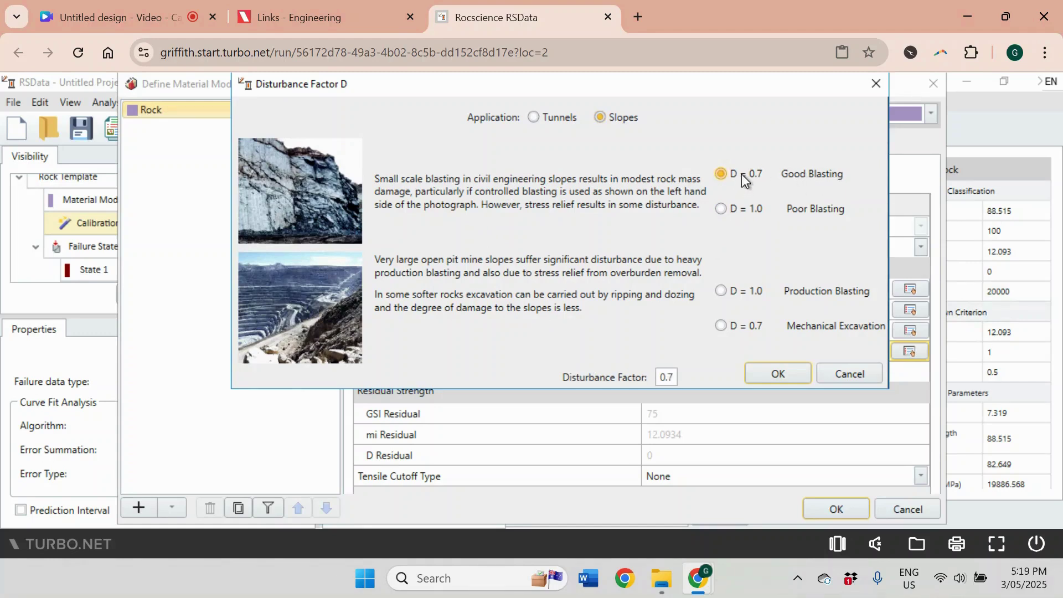
{"action": "left_click", "coordinate": [785, 378]}
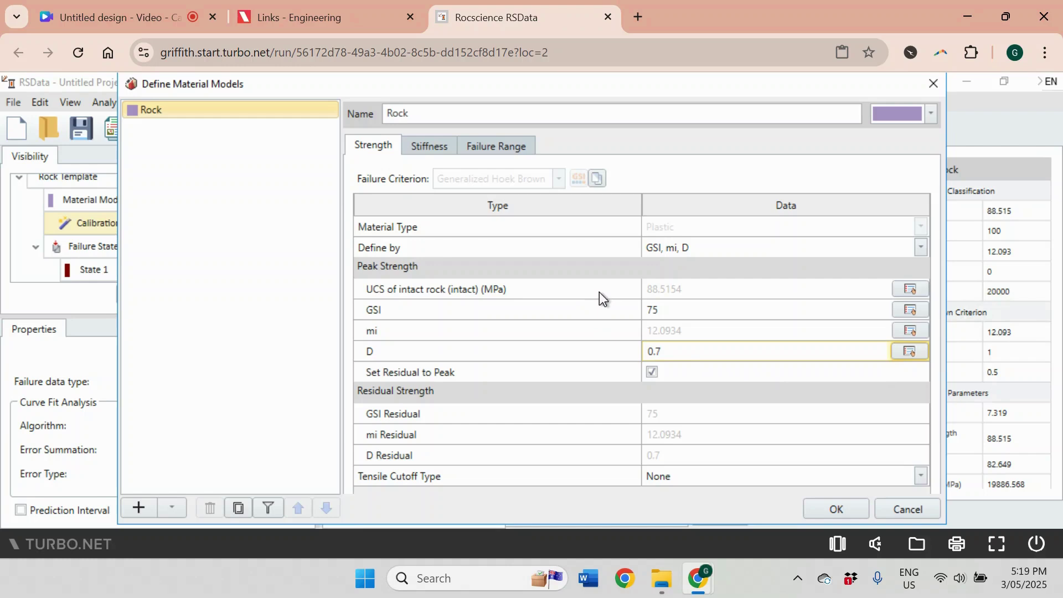
Step: Set the Rock material's failure range application to Slopes in the Failure Range settings
{"action": "left_click", "coordinate": [497, 149]}
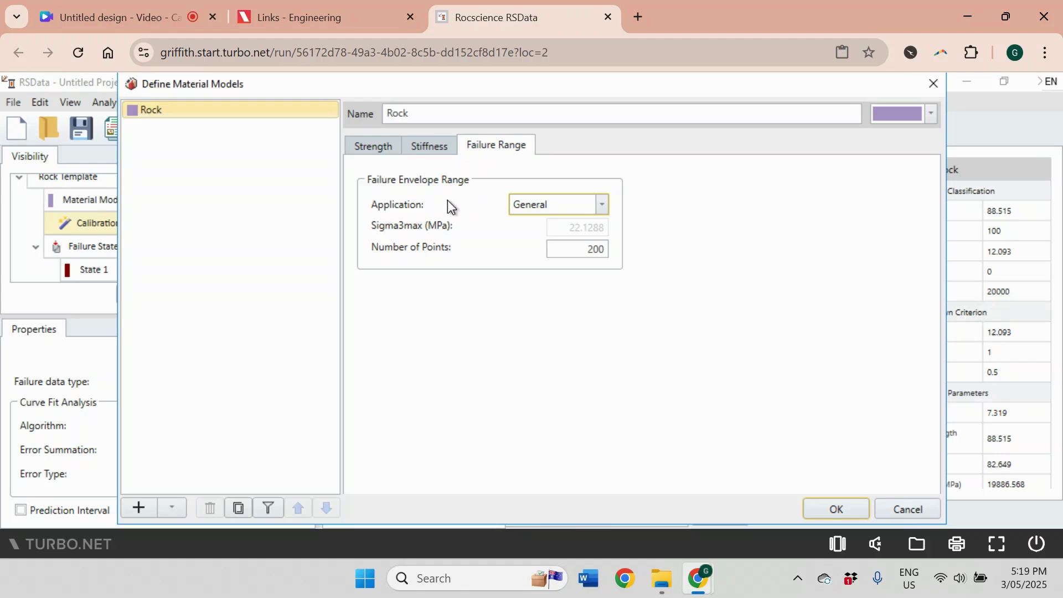
{"action": "left_click", "coordinate": [578, 205]}
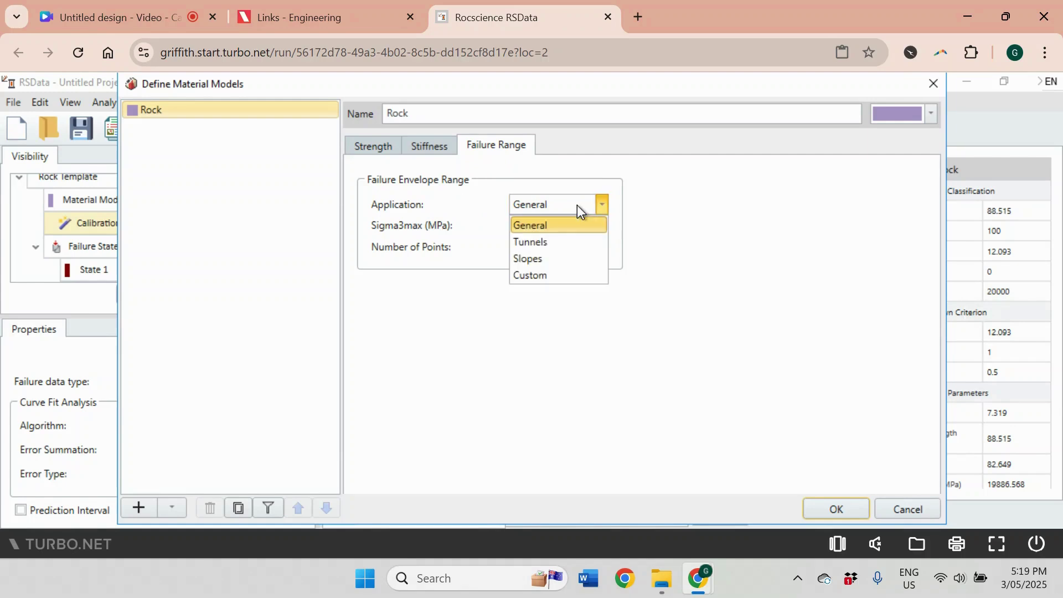
{"action": "left_click", "coordinate": [561, 259]}
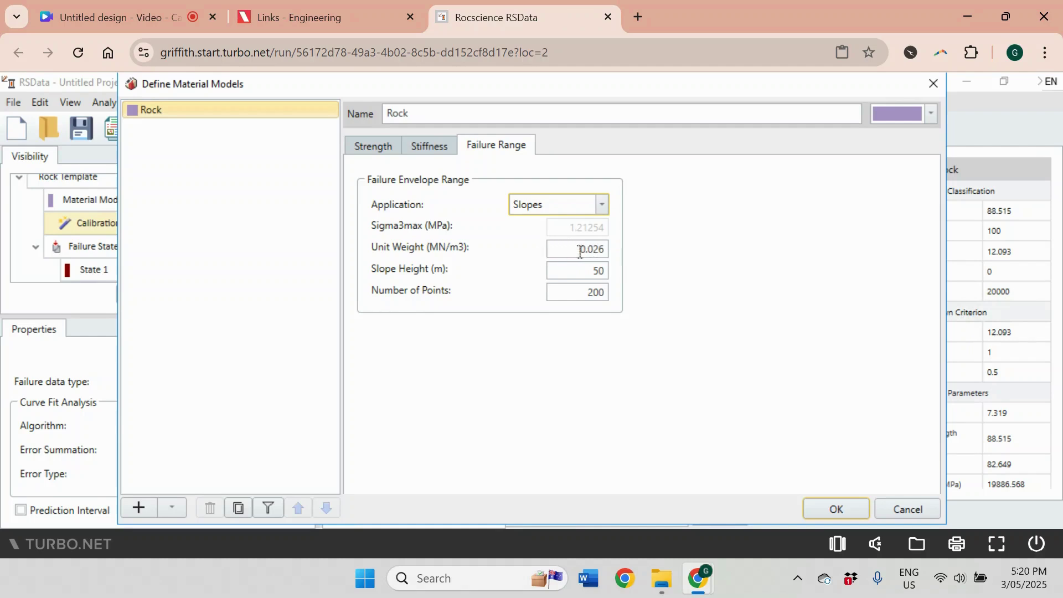
Step: Enter 40 m as the Rock material's slope height, replacing 50
{"action": "left_click", "coordinate": [605, 272]}
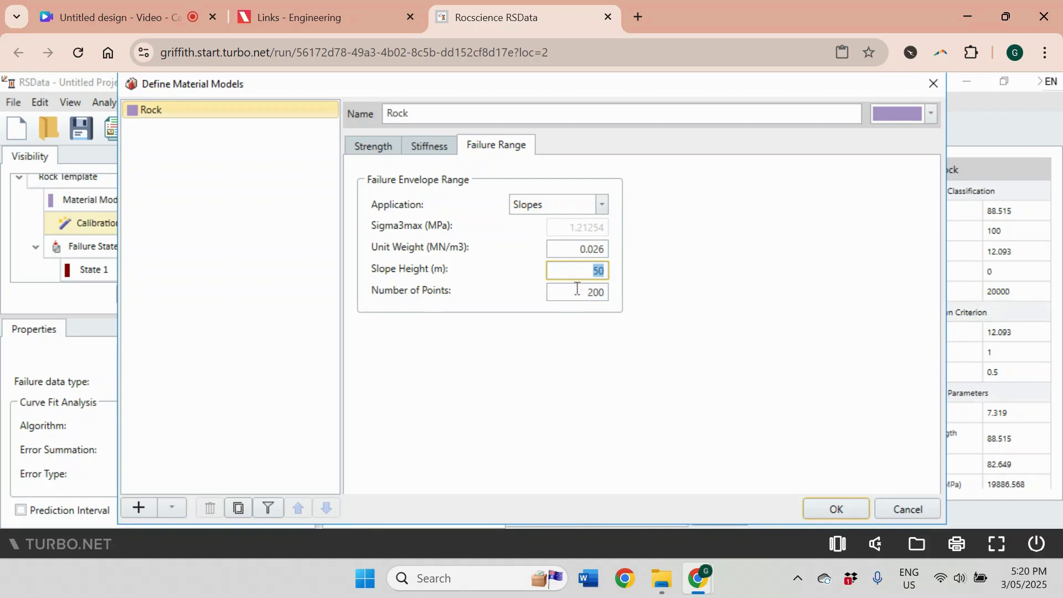
{"action": "type", "text": "40"}
Step: Review the Rock material's stiffness (Poisson 0.3, Young's modulus 8211.31 MPa), then return to Failure Range
{"action": "left_click", "coordinate": [430, 145]}
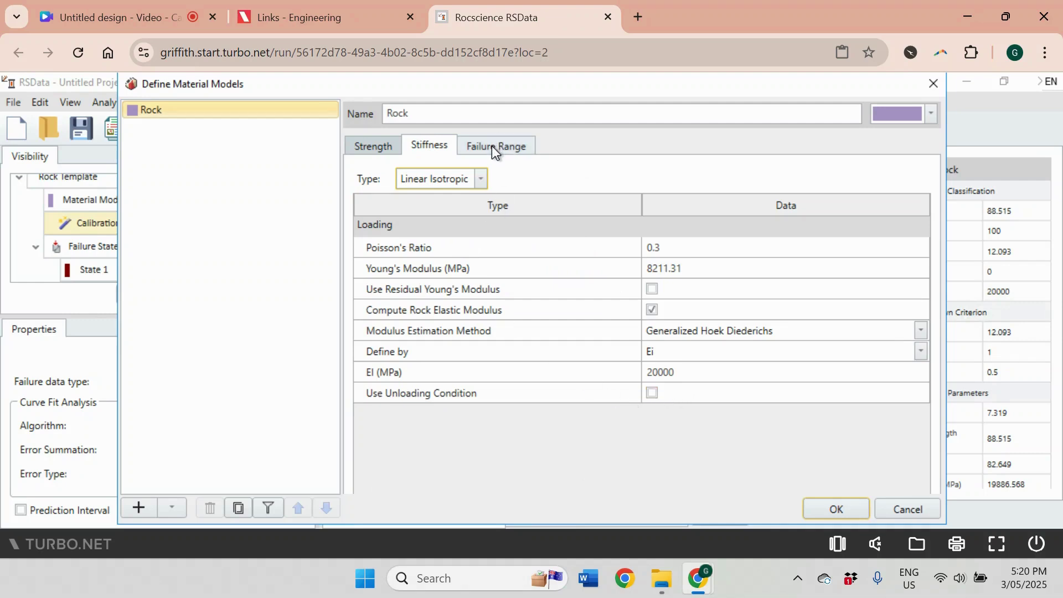
{"action": "left_click", "coordinate": [492, 145]}
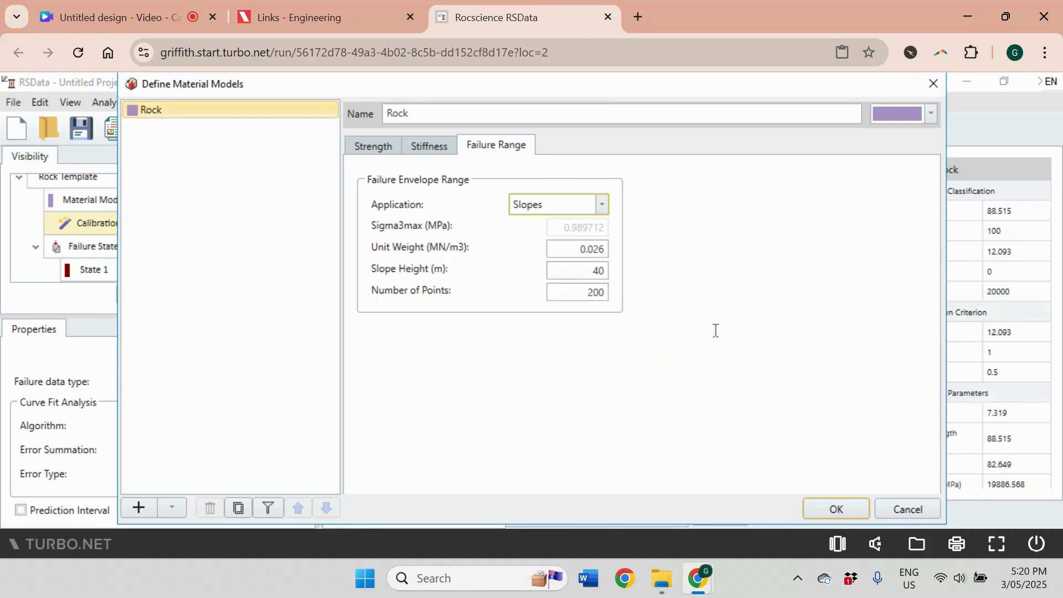
{"action": "left_click", "coordinate": [838, 509]}
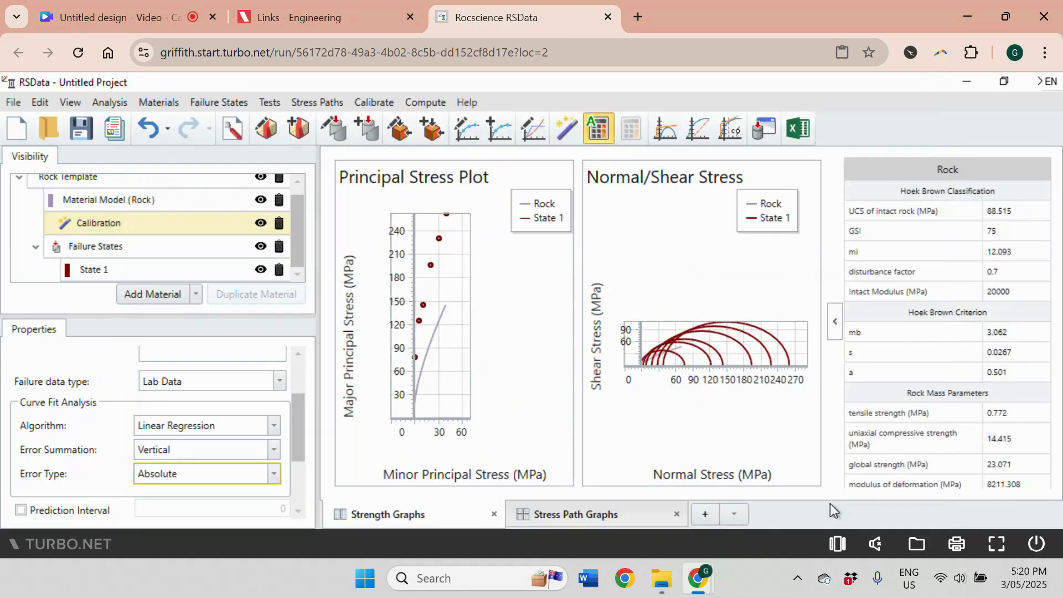